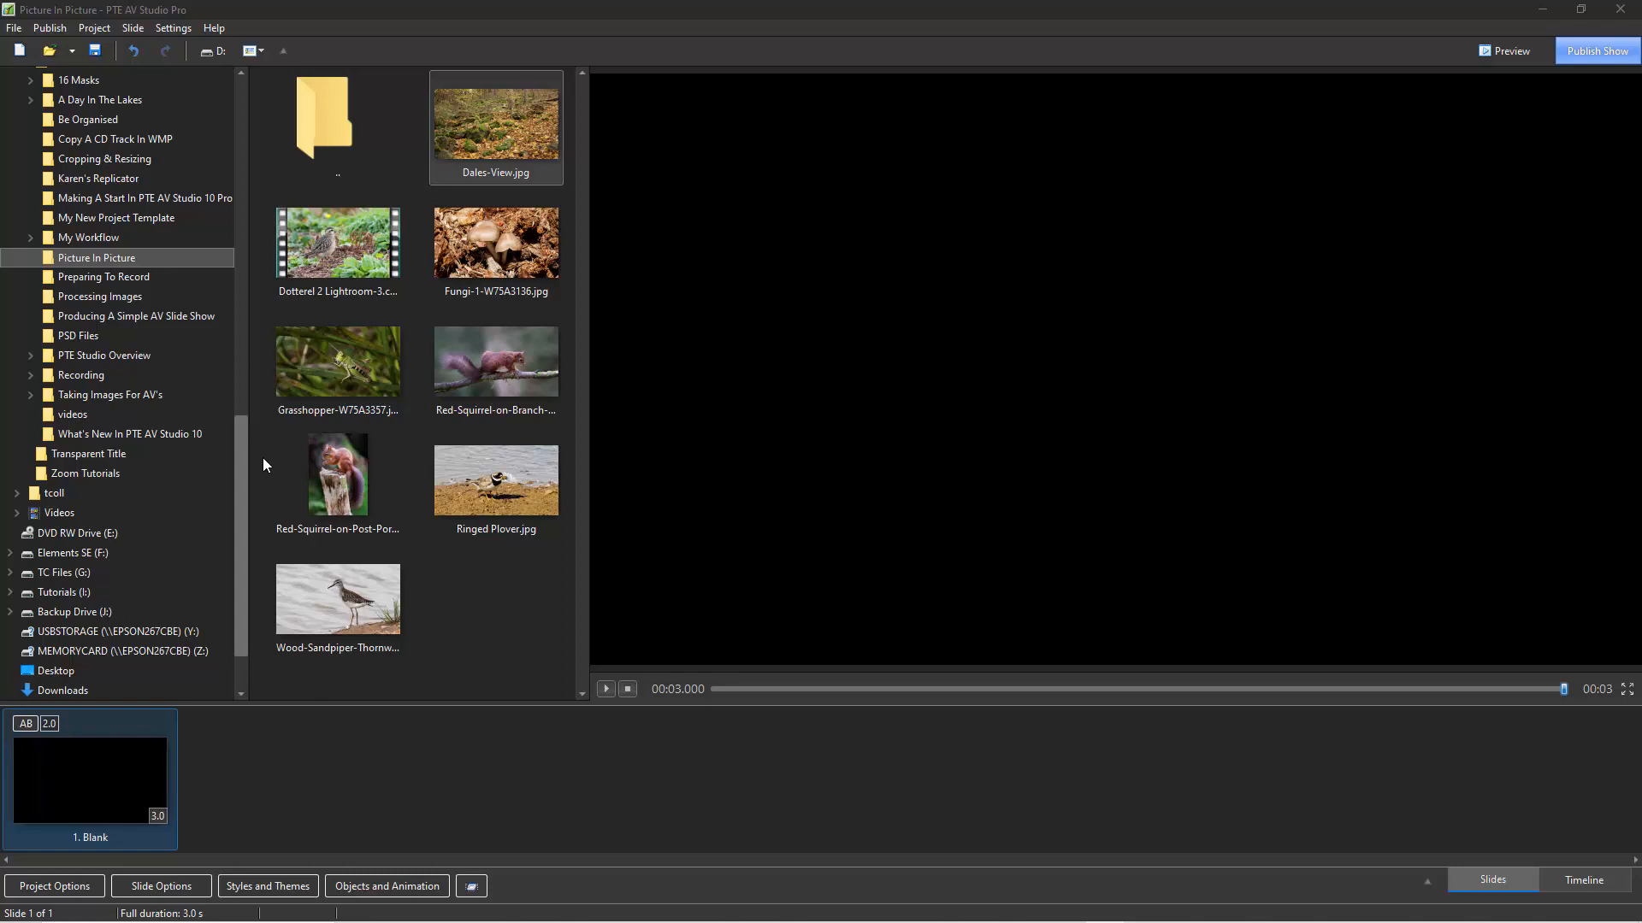
Add Dales-View.jpg to the slide list as the second slide, after the blank slide.
{"action": "left_click_drag", "start_coordinate": [239, 458], "coordinate": [240, 450]}
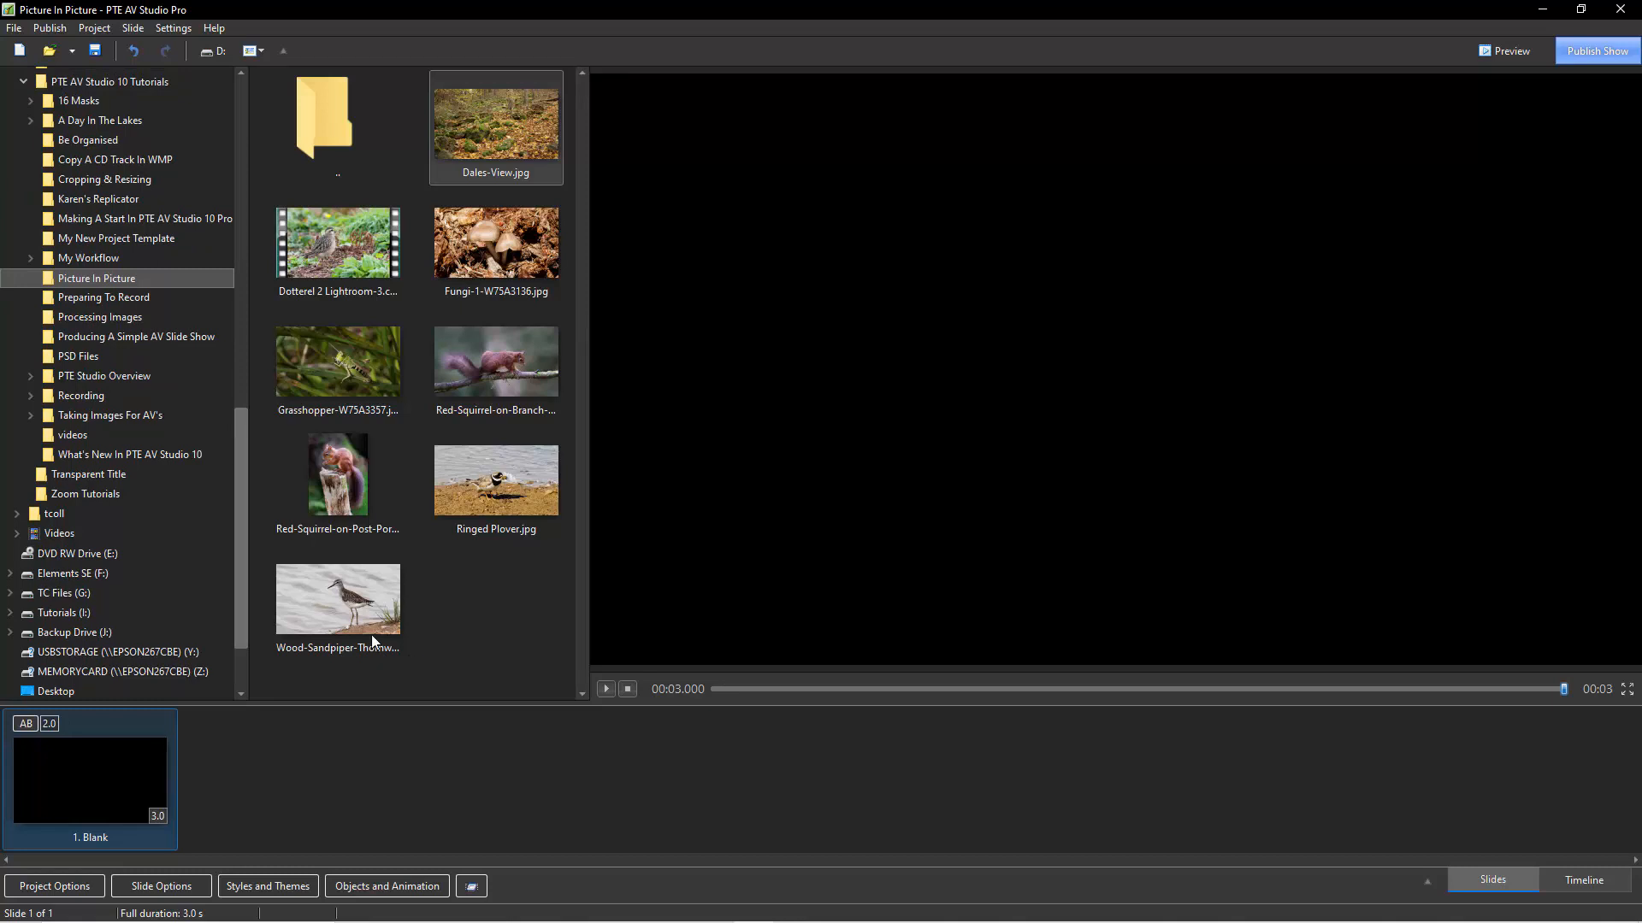
{"action": "left_click_drag", "start_coordinate": [464, 126], "coordinate": [258, 781]}
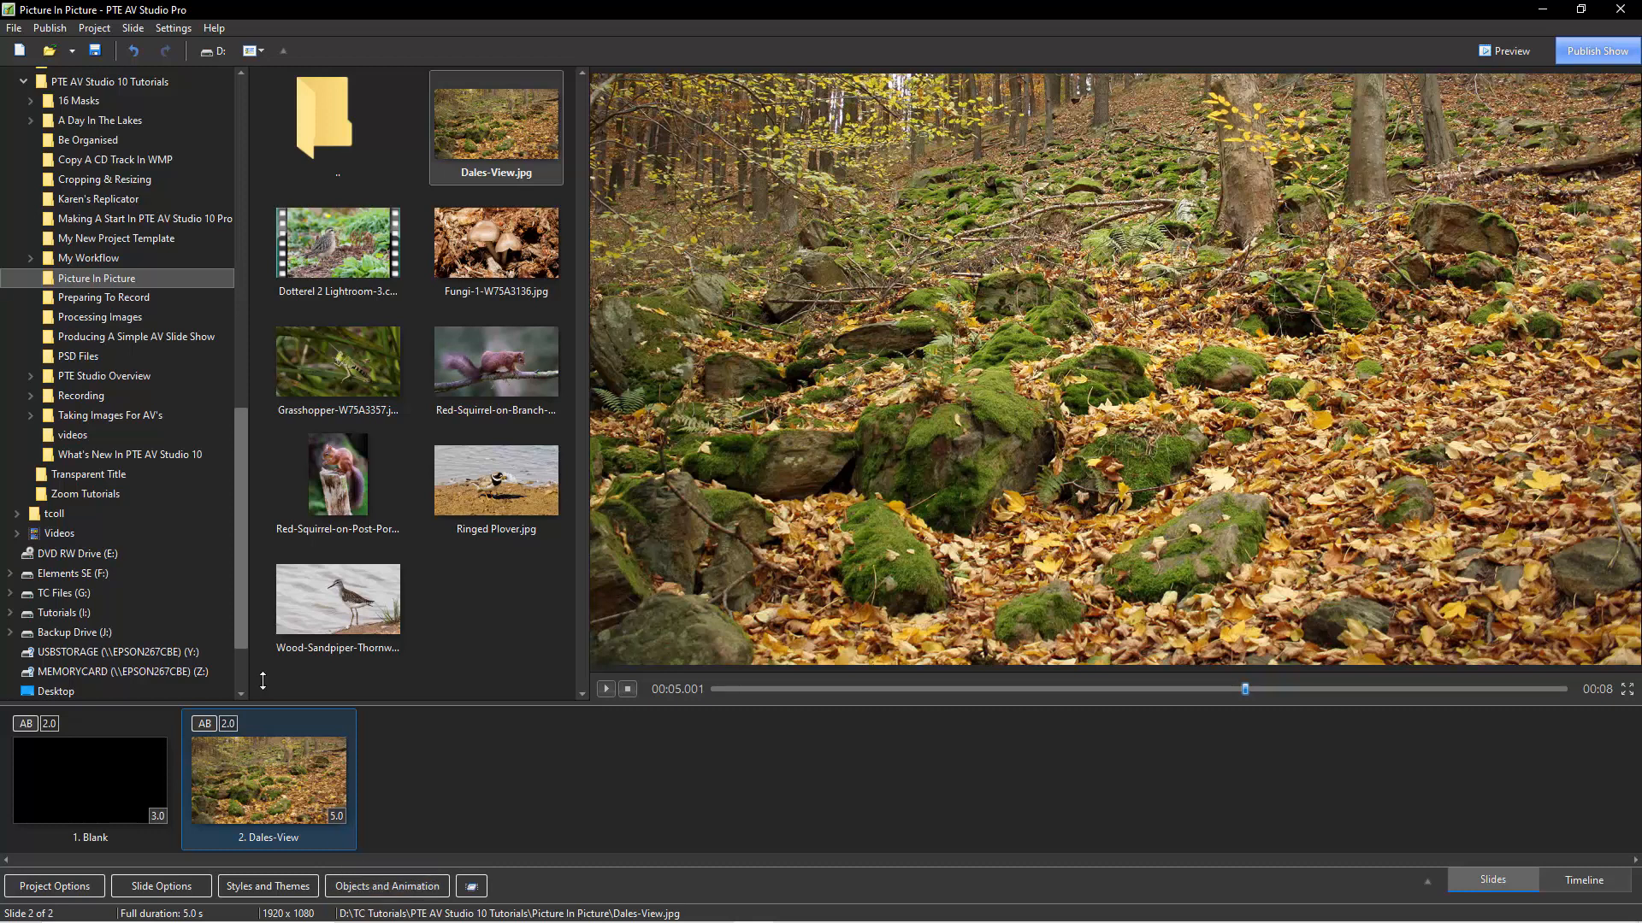
Set the preference for double-clicking in the slide list to Show Objects and Animation editor.
{"action": "left_click", "coordinate": [171, 33]}
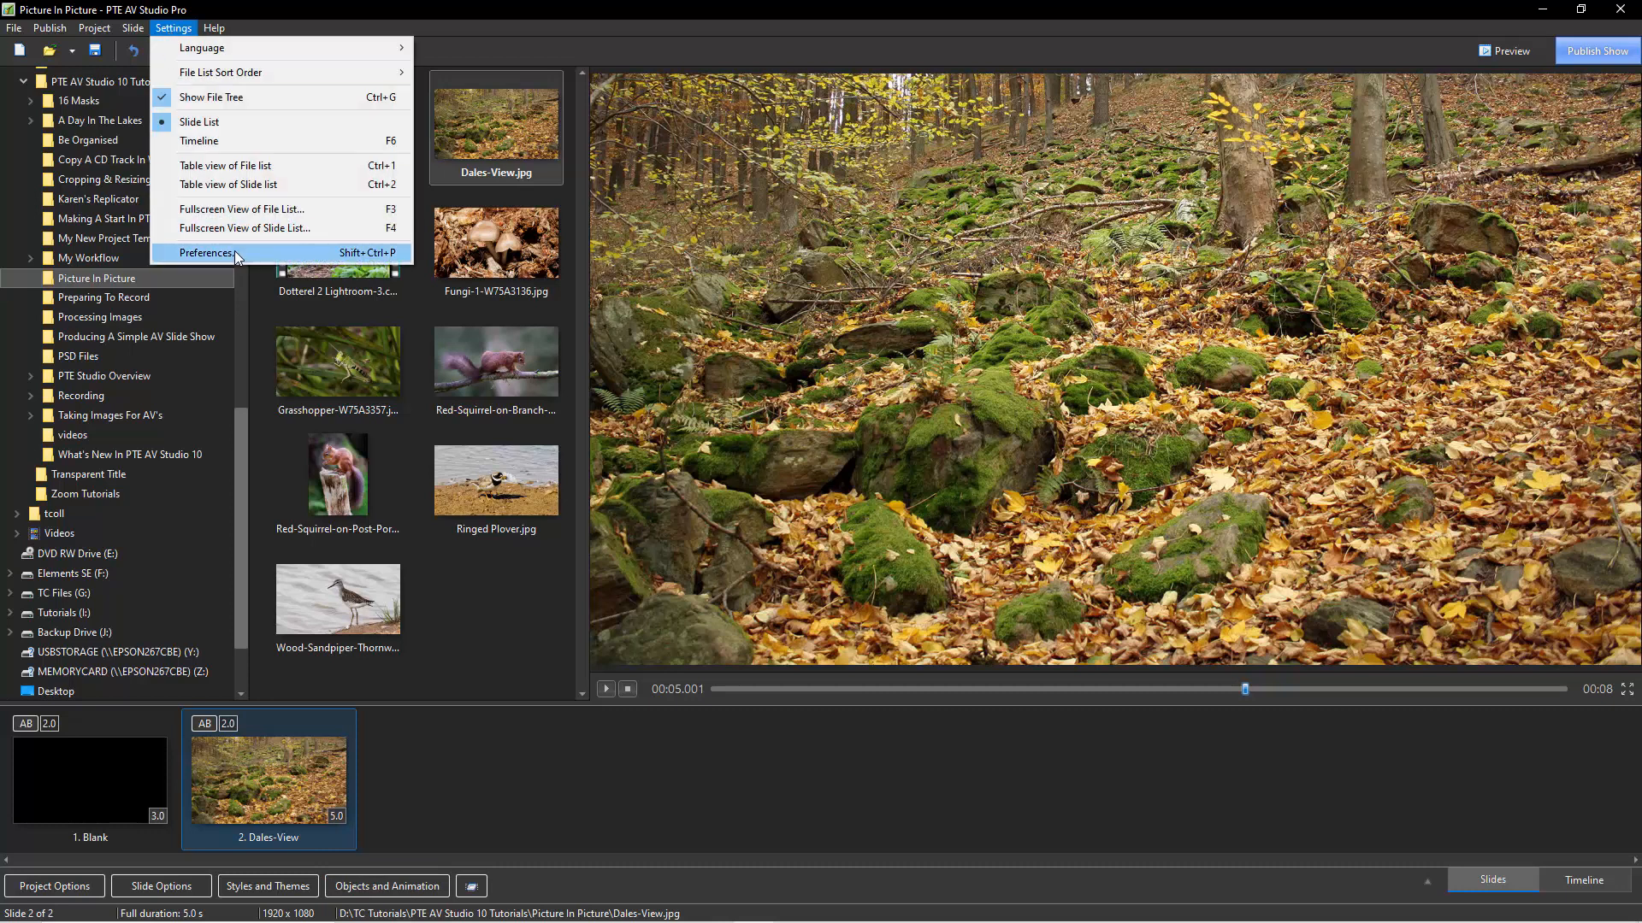
{"action": "left_click", "coordinate": [206, 253]}
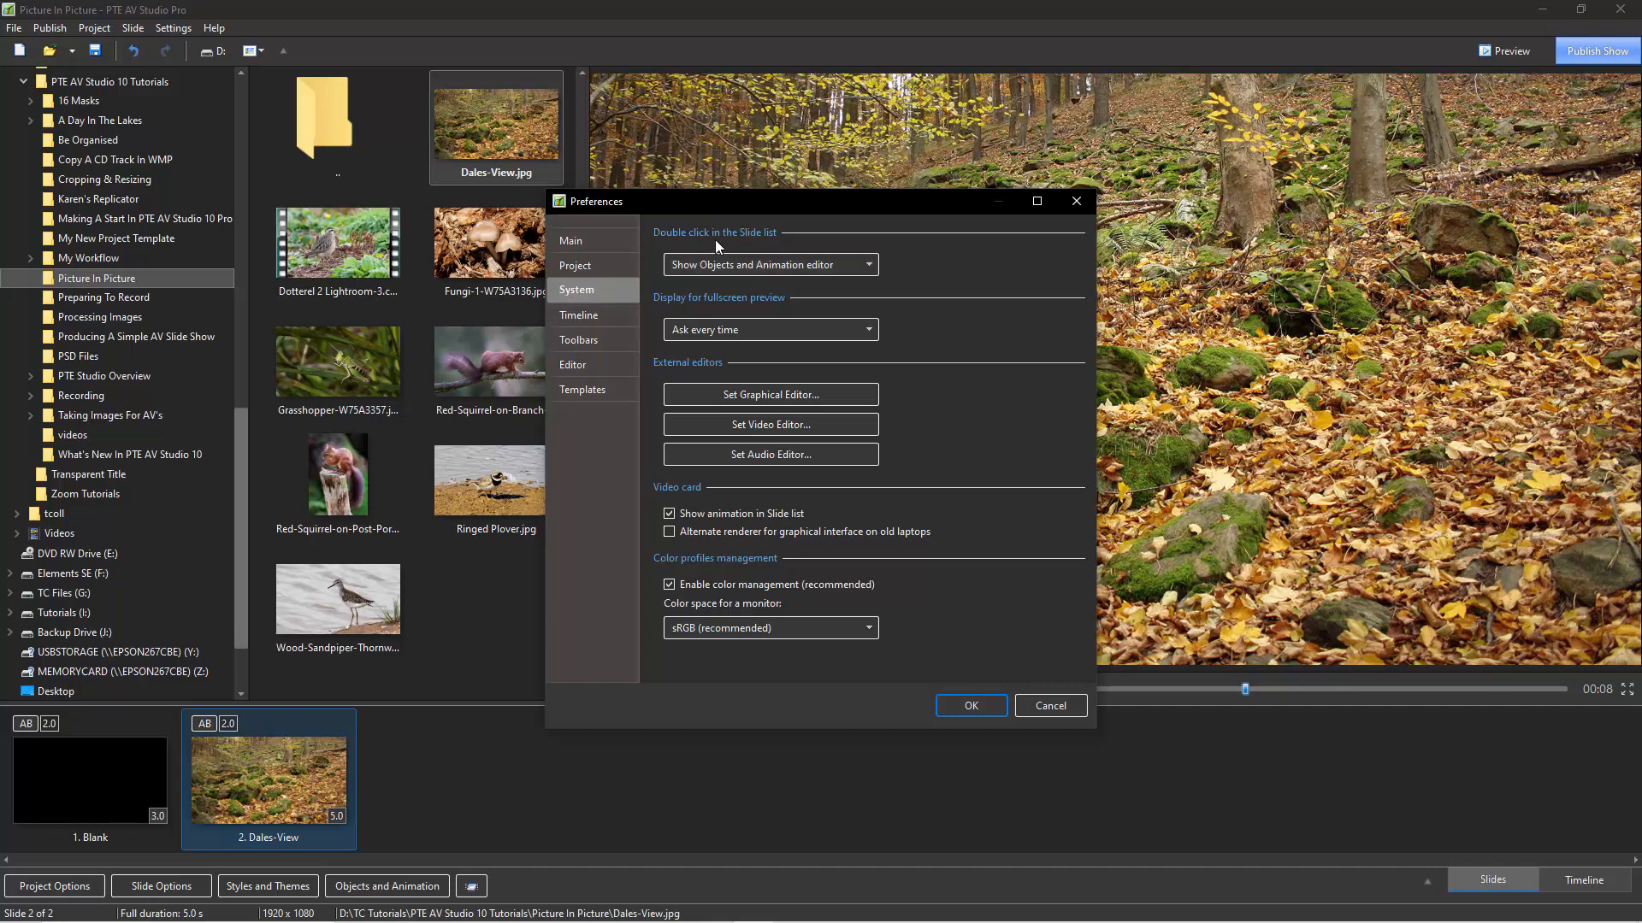
{"action": "left_click", "coordinate": [867, 267]}
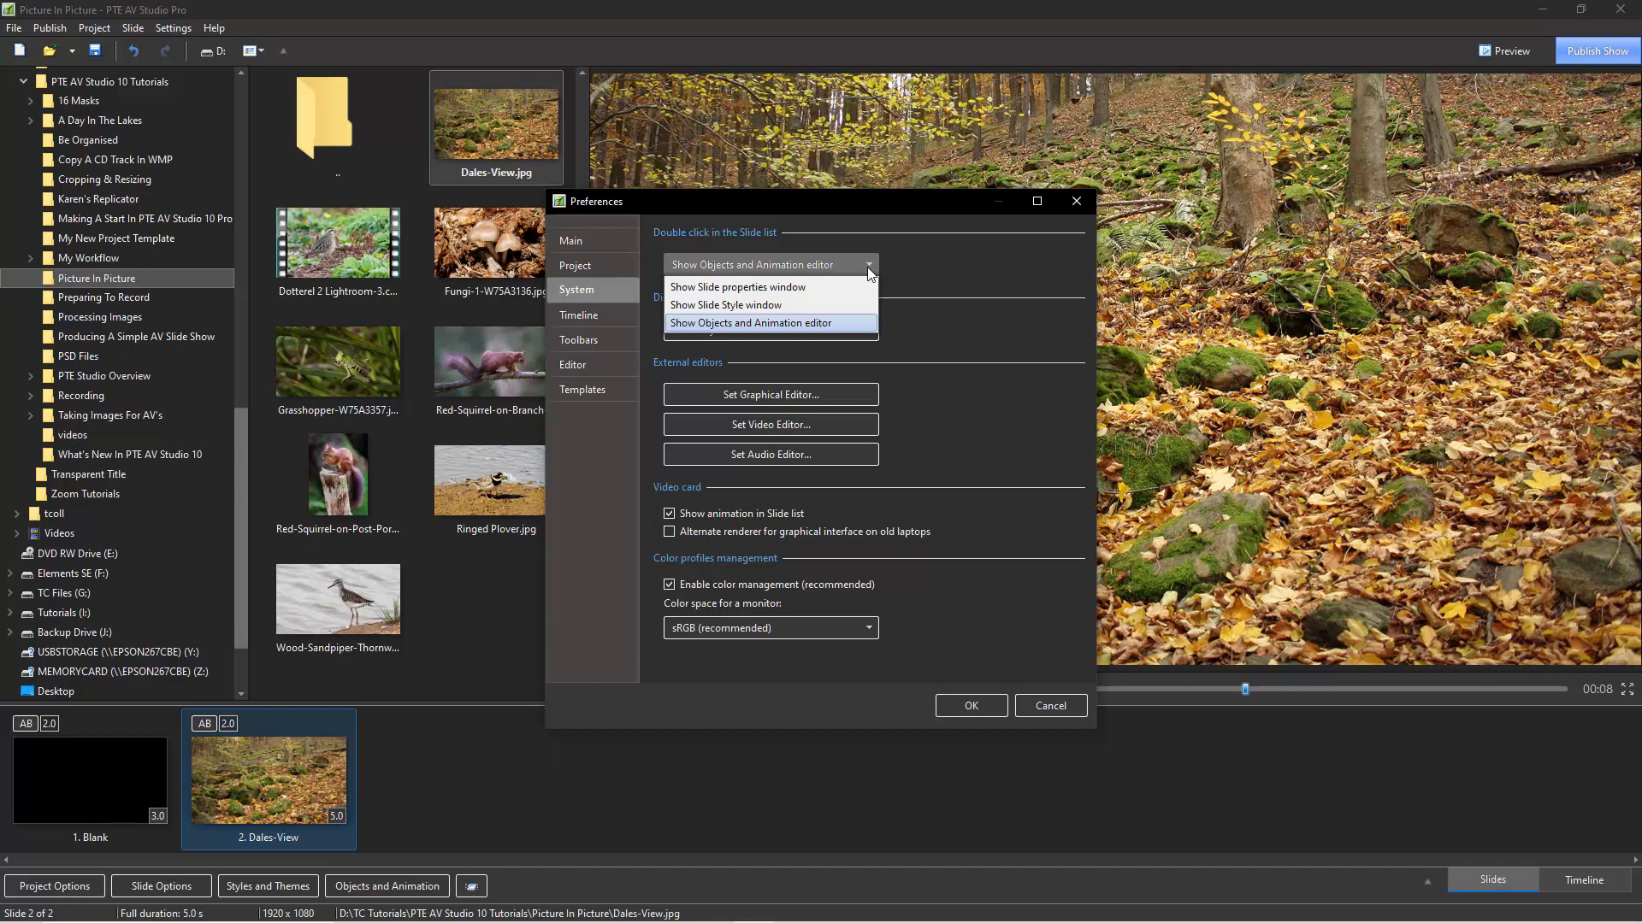
{"action": "left_click", "coordinate": [770, 325]}
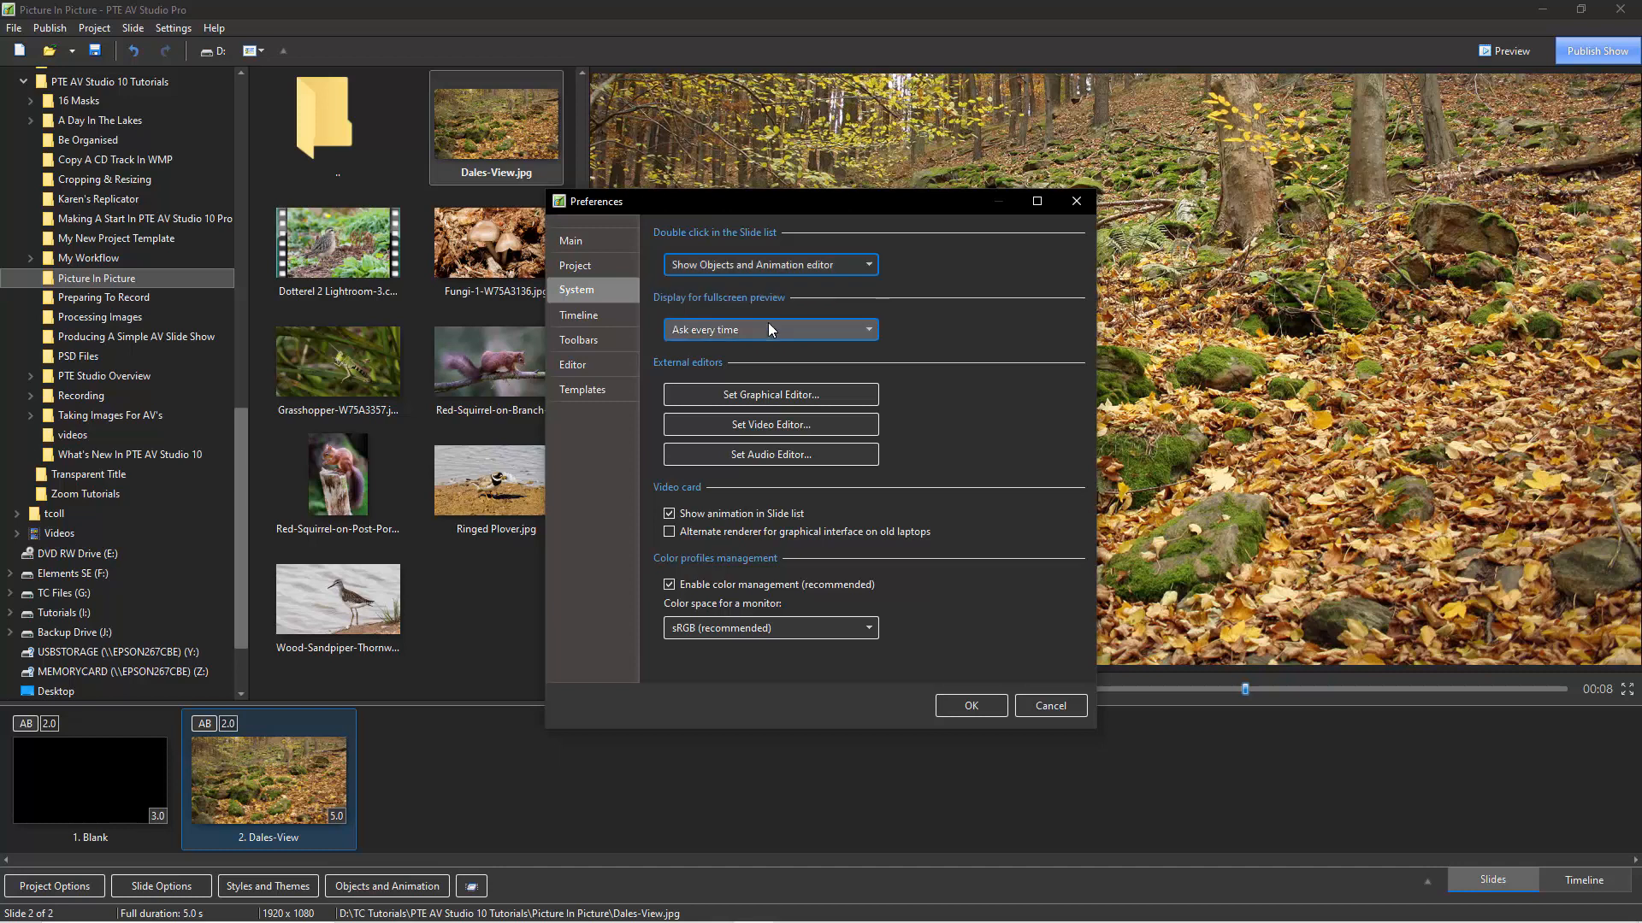
{"action": "left_click", "coordinate": [970, 707]}
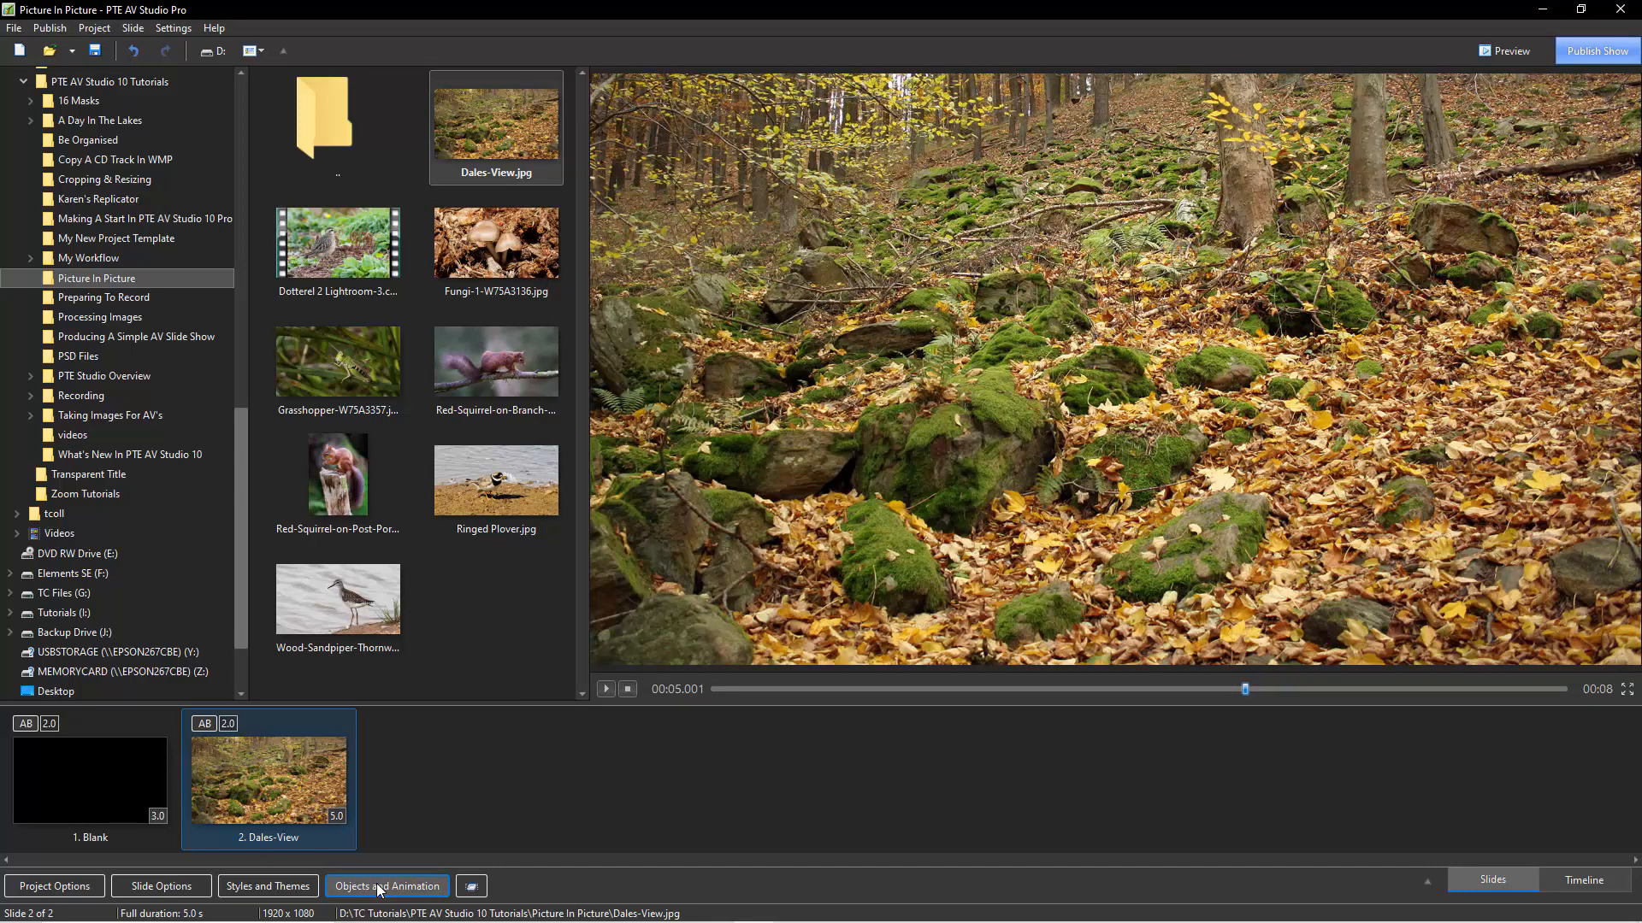
Add the Red-Squirrel-on-Post-Portrait-1-AH4R1657 picture as a separate object on the Dales-View slide and reduce its zoom to 90%.
{"action": "double_click", "coordinate": [260, 776]}
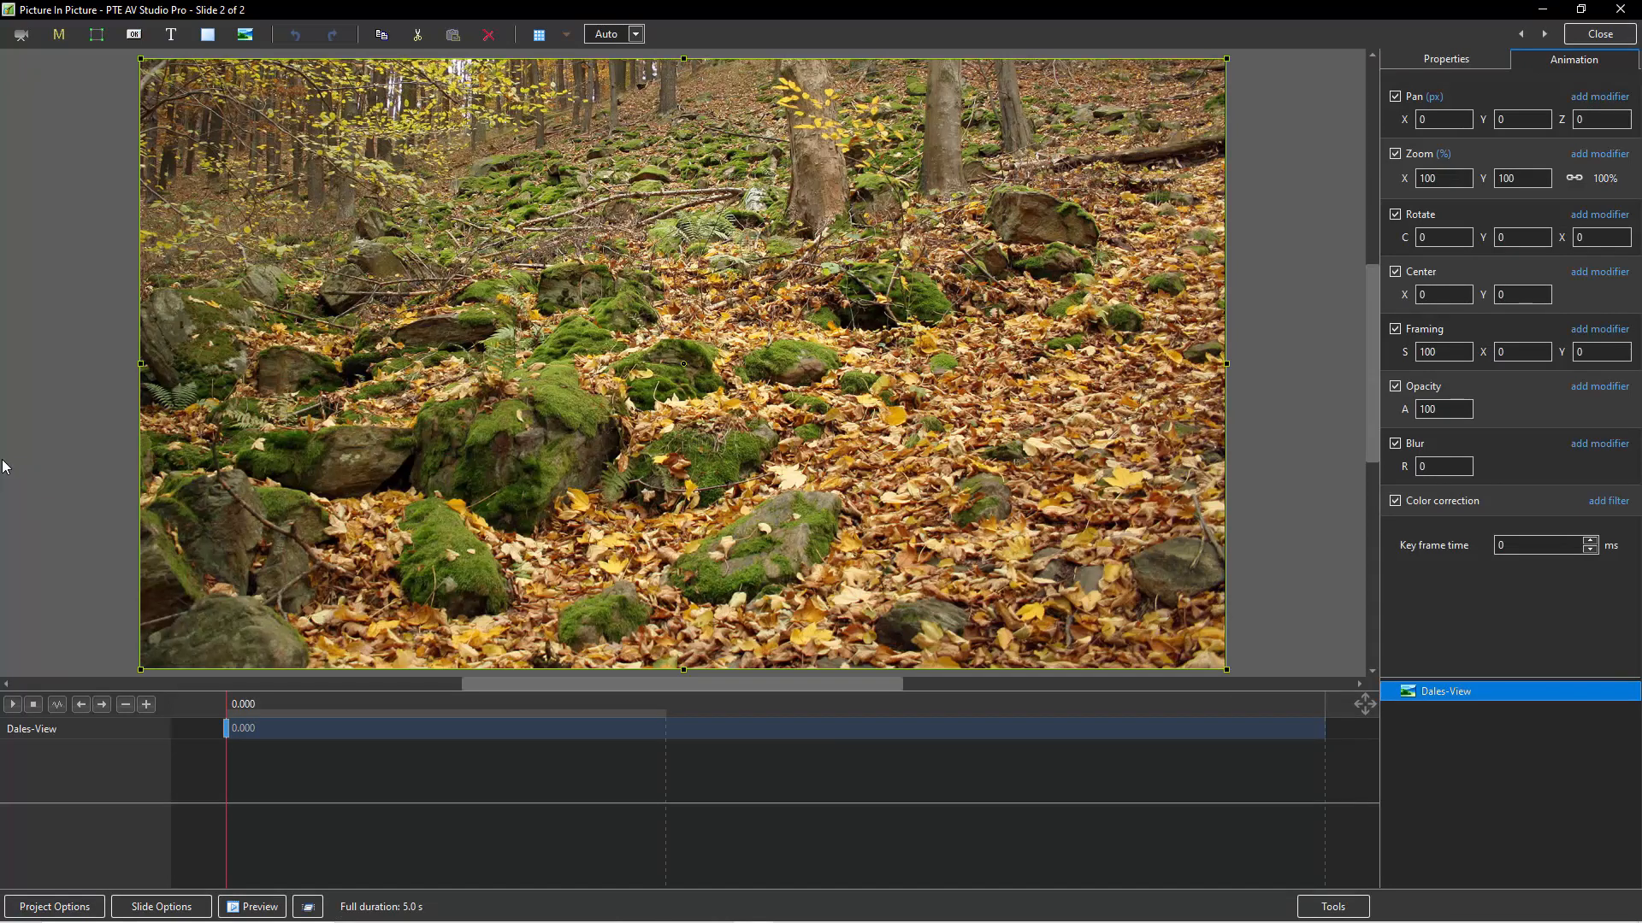
{"action": "left_click", "coordinate": [62, 323]}
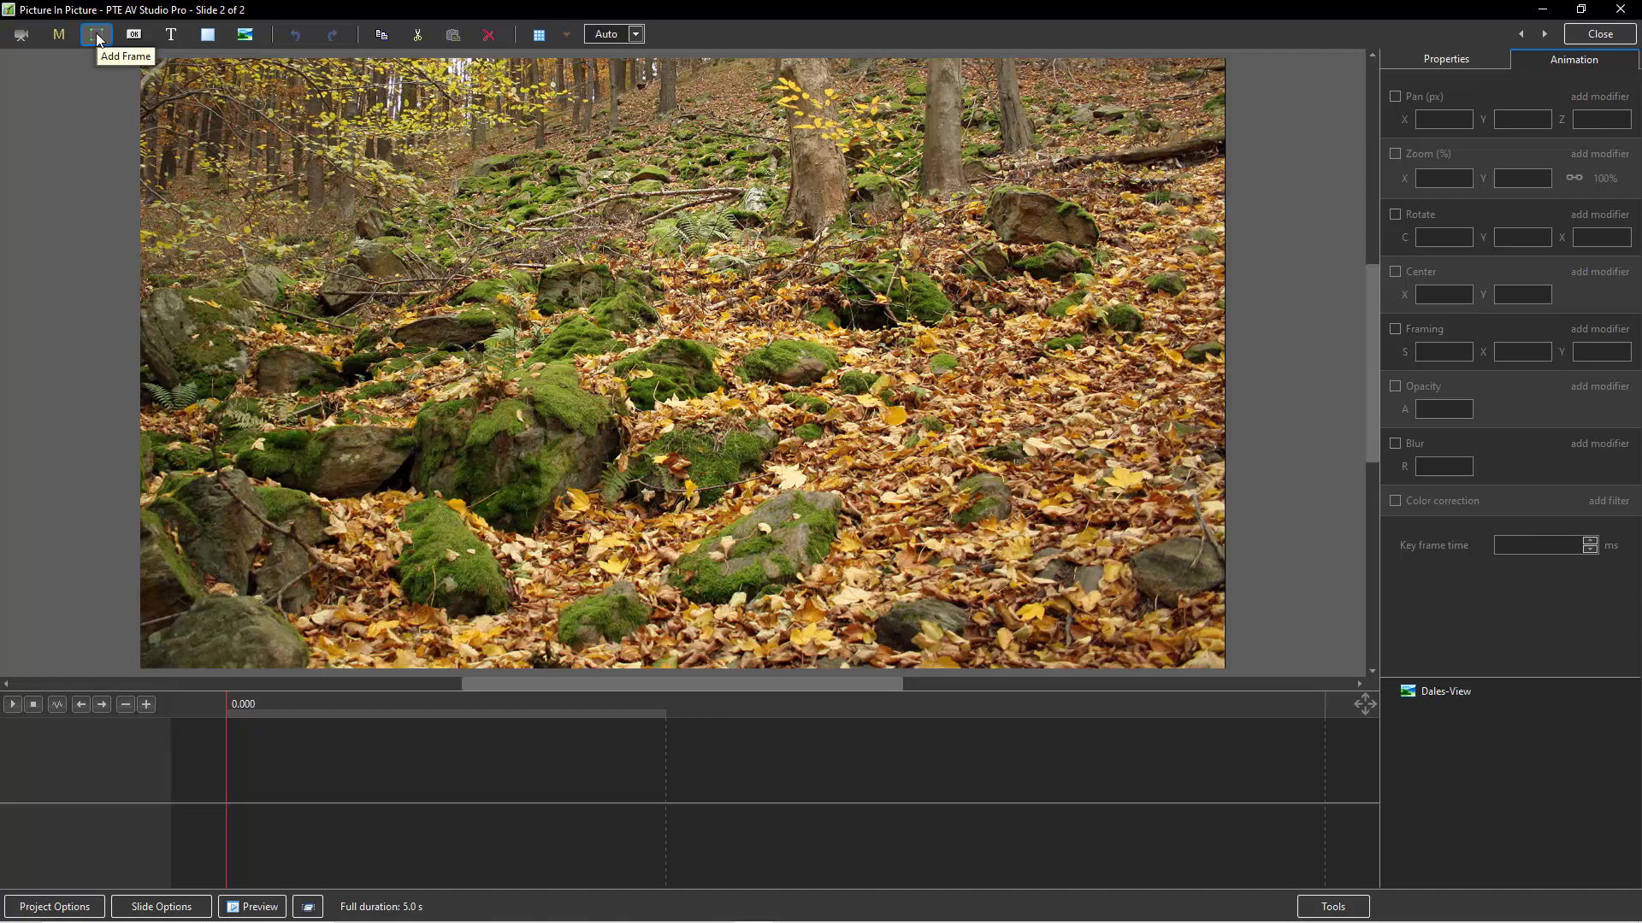
{"action": "left_click", "coordinate": [247, 36]}
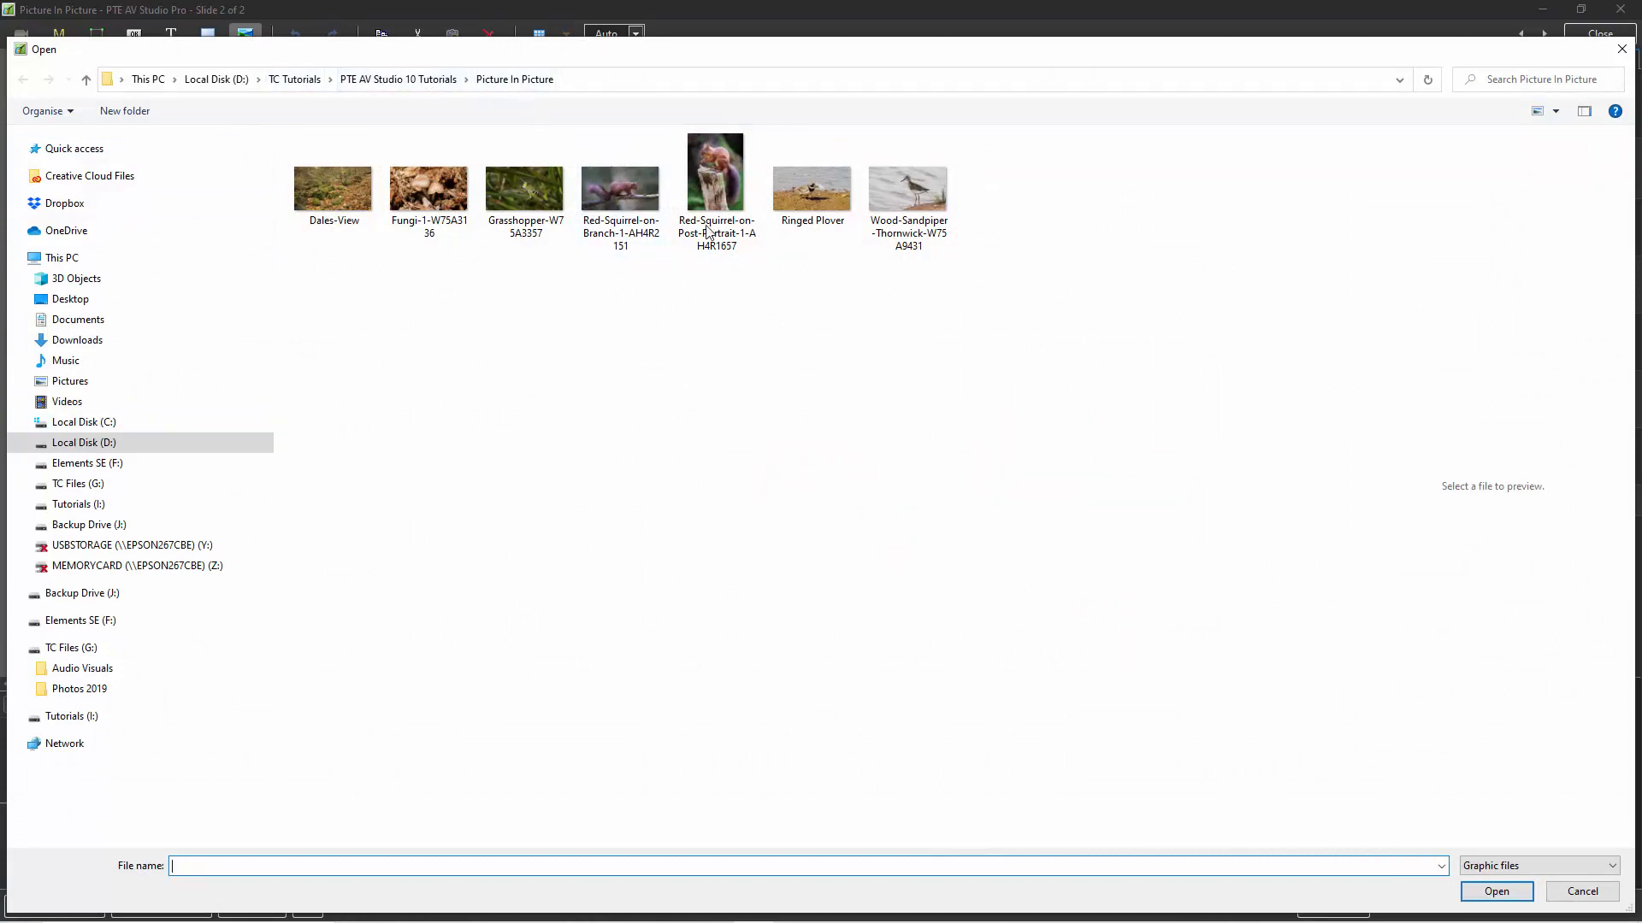
{"action": "left_click", "coordinate": [709, 197]}
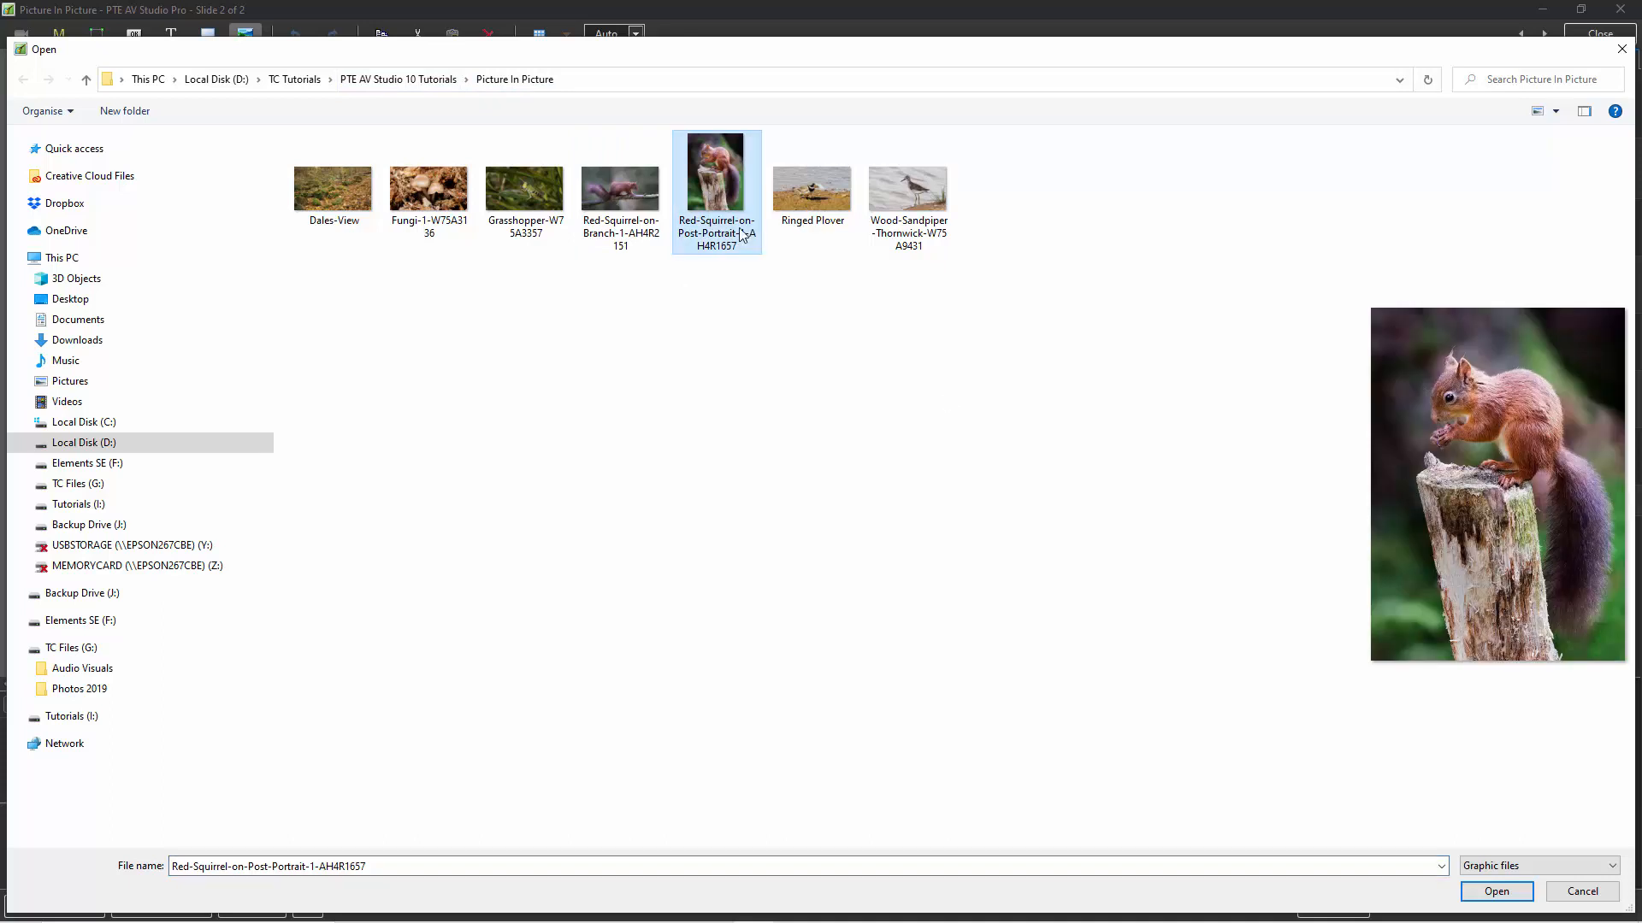
{"action": "left_click", "coordinate": [1516, 896]}
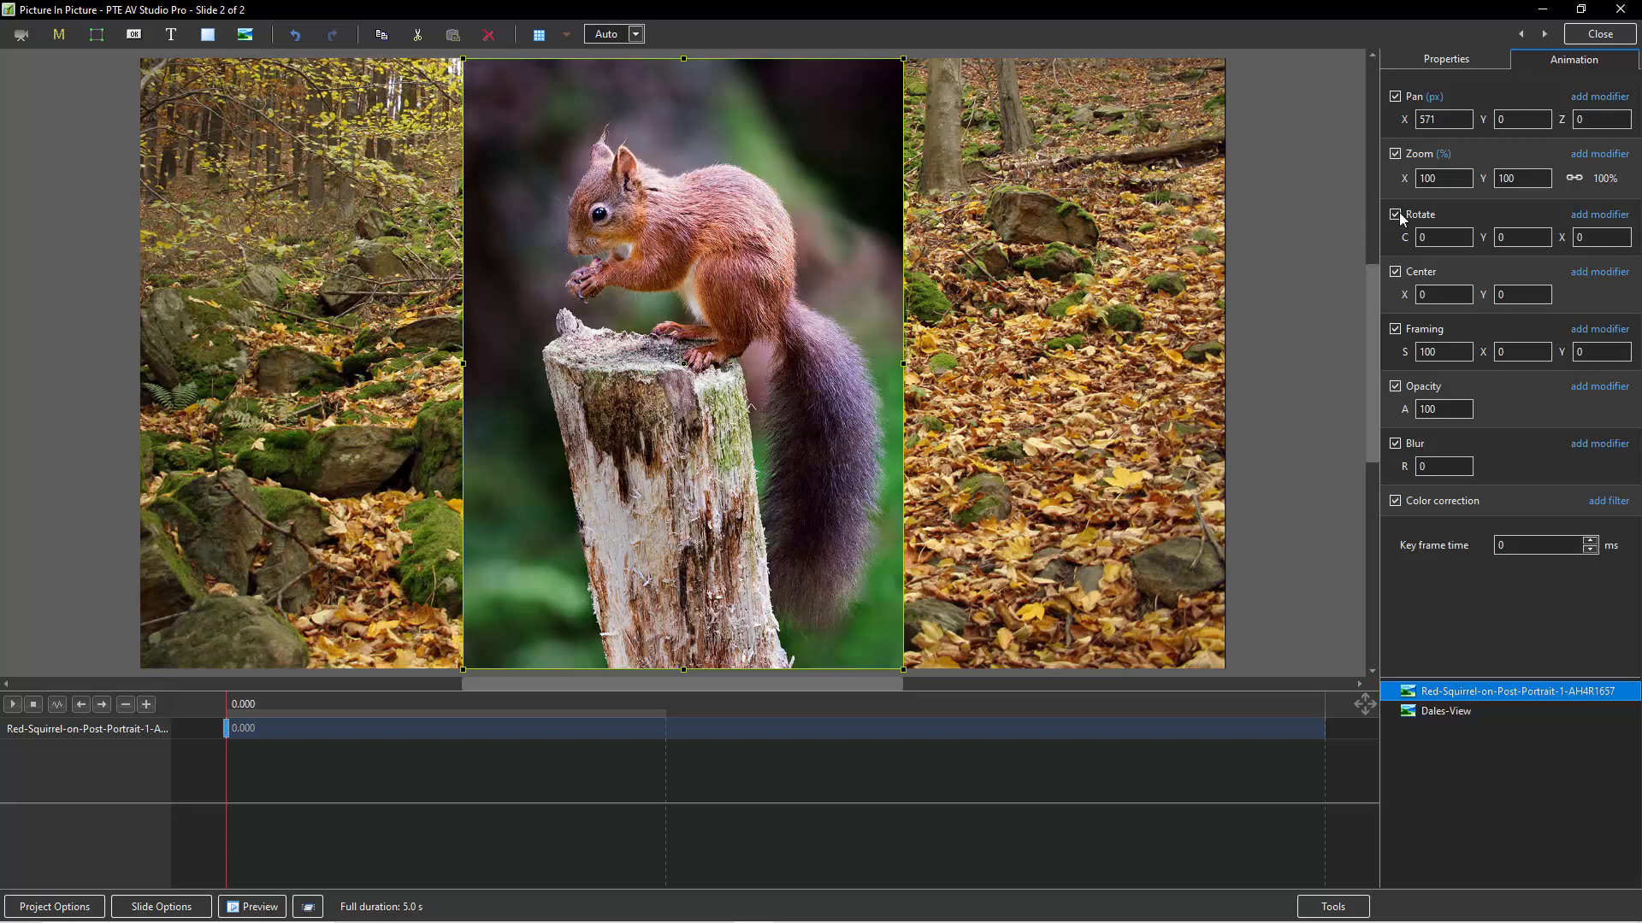
{"action": "left_click_drag", "start_coordinate": [1406, 179], "coordinate": [1398, 189]}
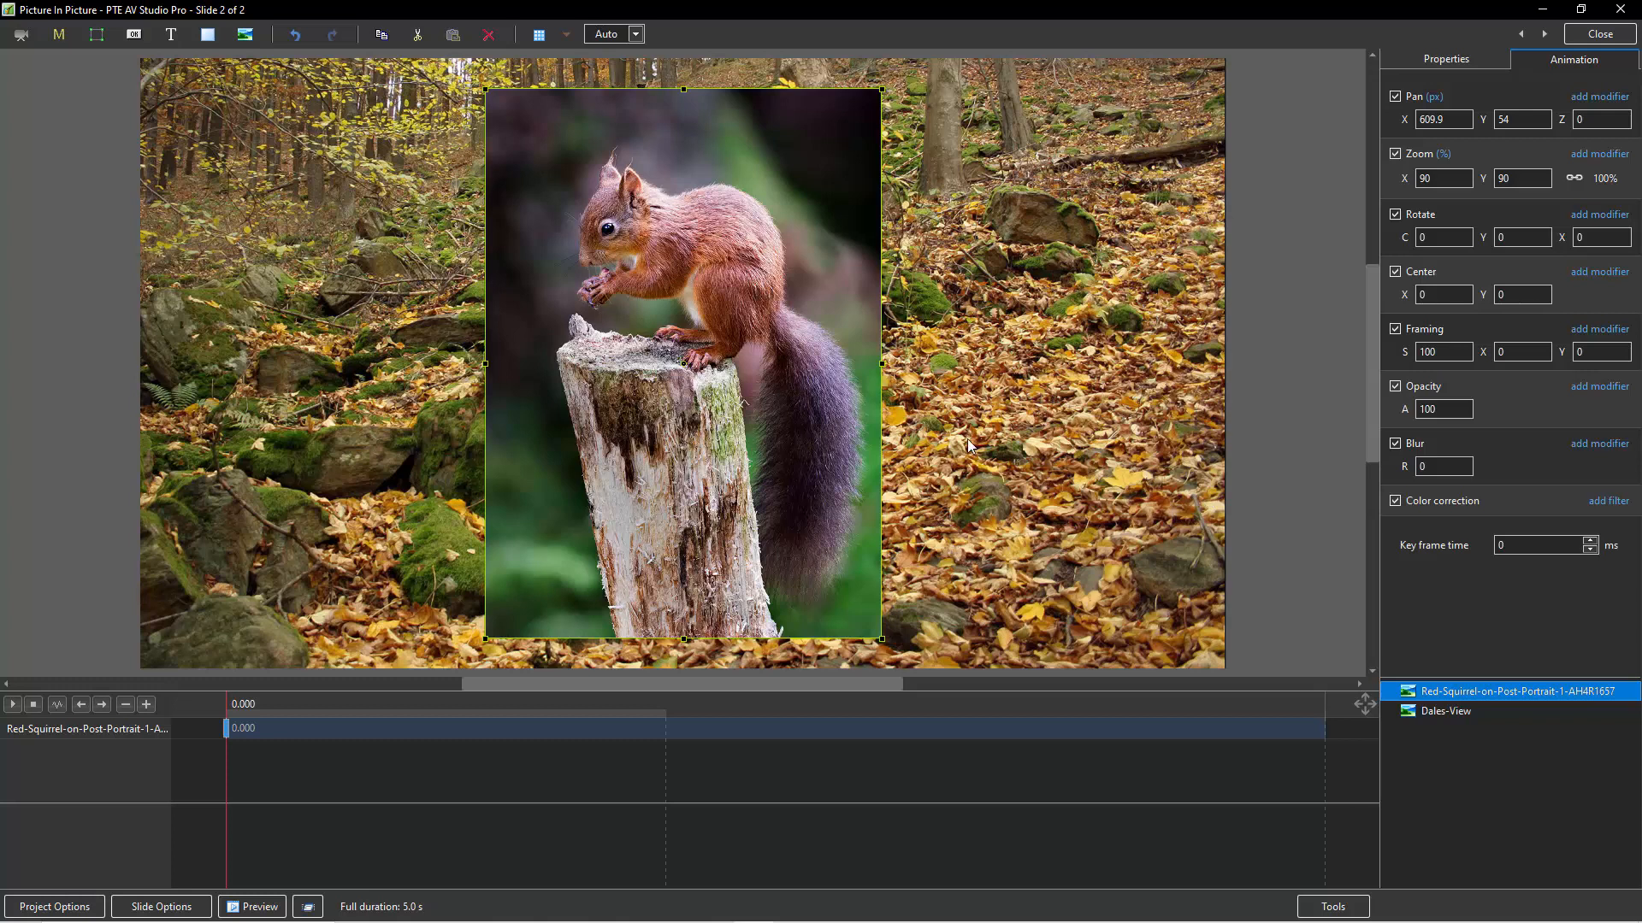
Blur the Dales-View background picture by 47 and enlarge its zoom to 105%.
{"action": "left_click", "coordinate": [1001, 434]}
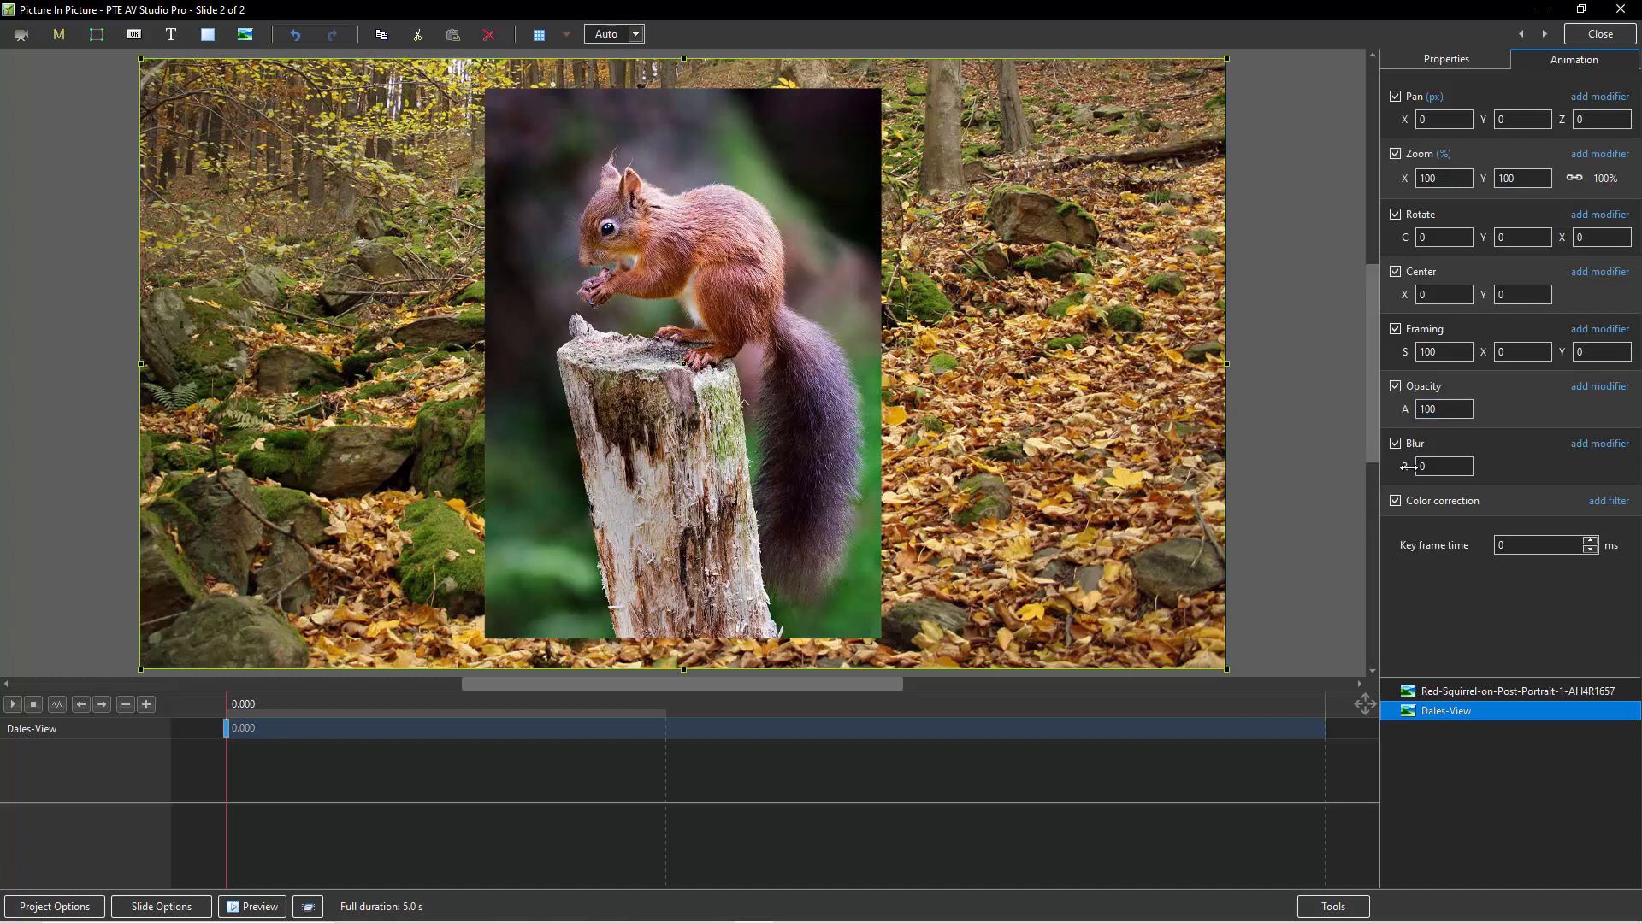
{"action": "left_click_drag", "start_coordinate": [1406, 467], "coordinate": [1444, 468]}
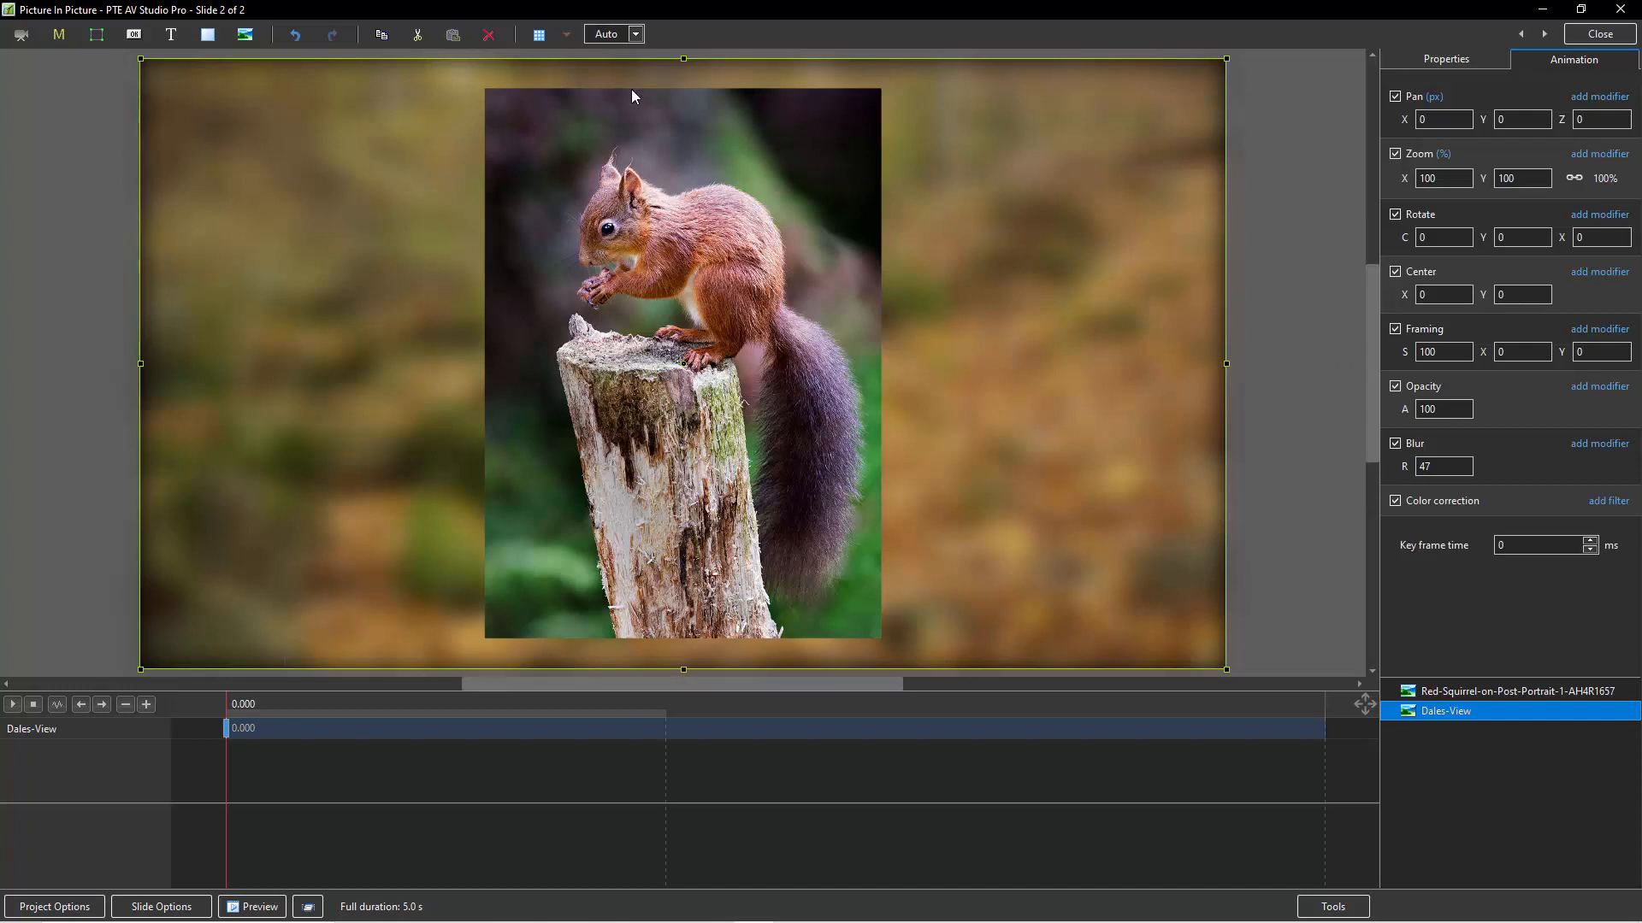
{"action": "left_click", "coordinate": [1426, 178]}
{"action": "double_click", "coordinate": [1450, 181]}
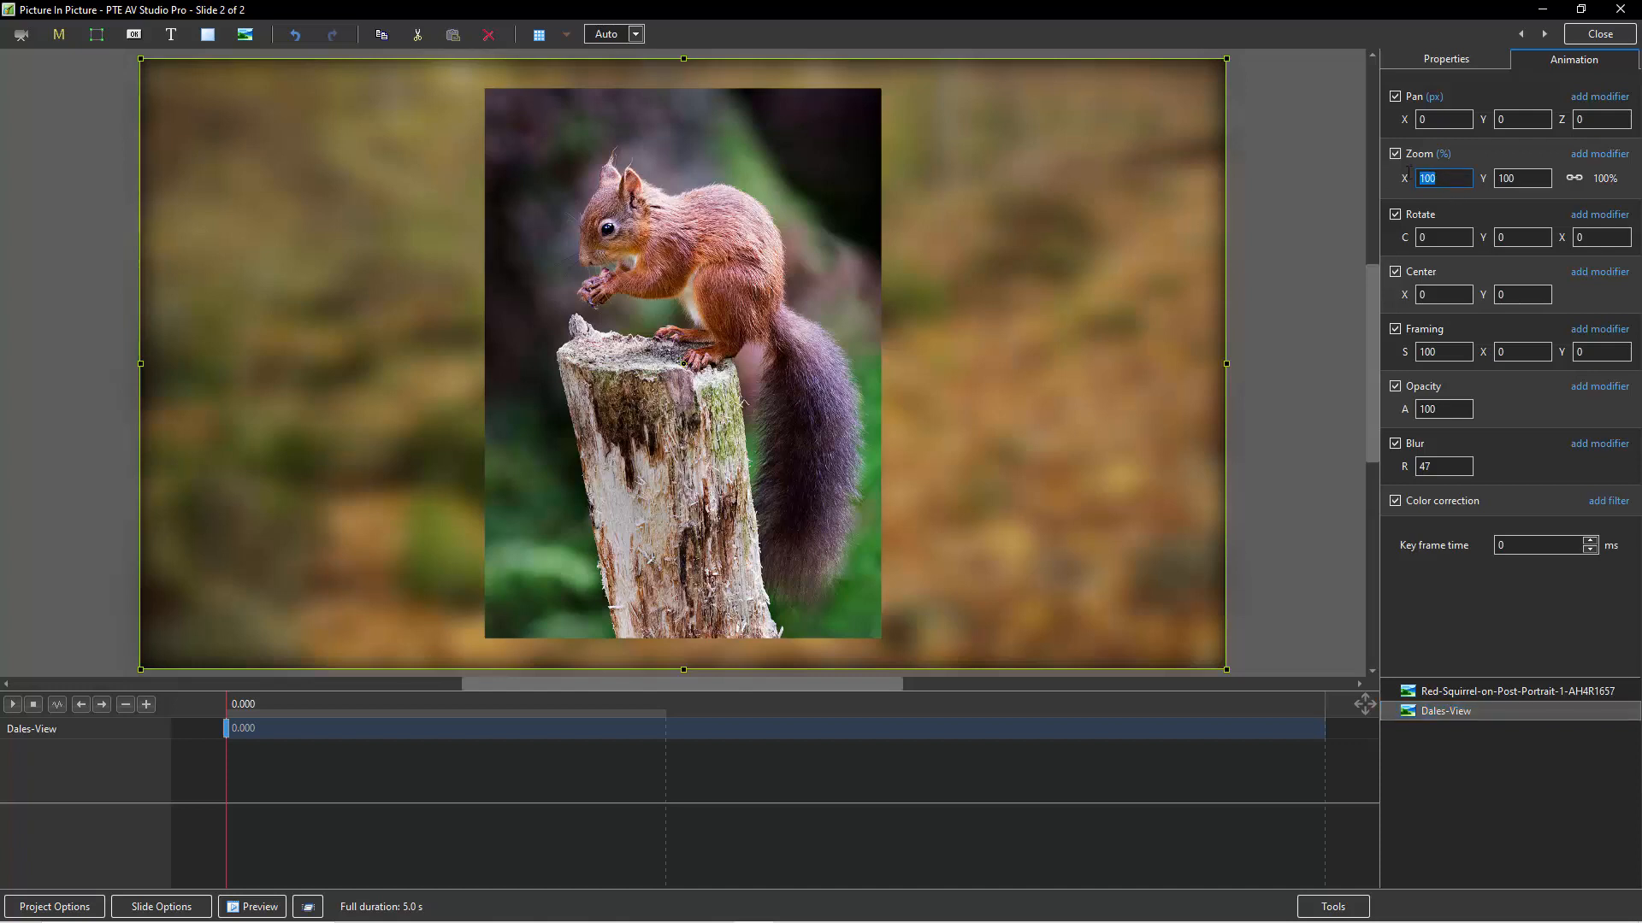
{"action": "type", "text": "105"}
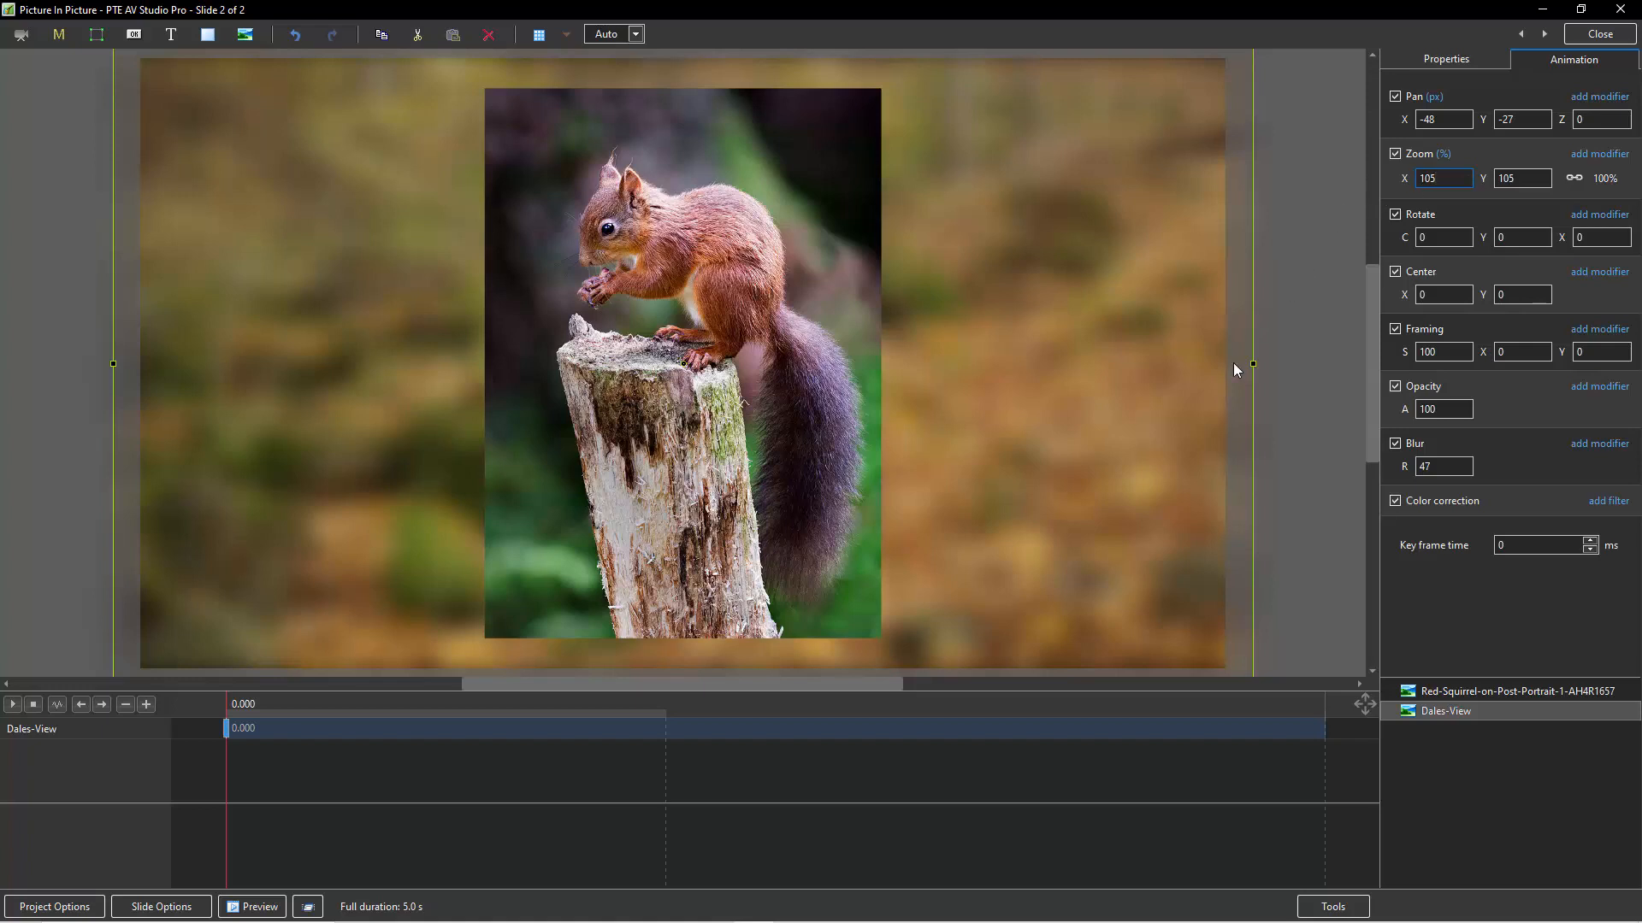
Set the Dales-View background's blur to 45 and try lowering its opacity to about 89.
{"action": "left_click", "coordinate": [1433, 470]}
{"action": "double_click", "coordinate": [1434, 467]}
{"action": "type", "text": "45"}
{"action": "left_click_drag", "start_coordinate": [1406, 411], "coordinate": [1398, 418]}
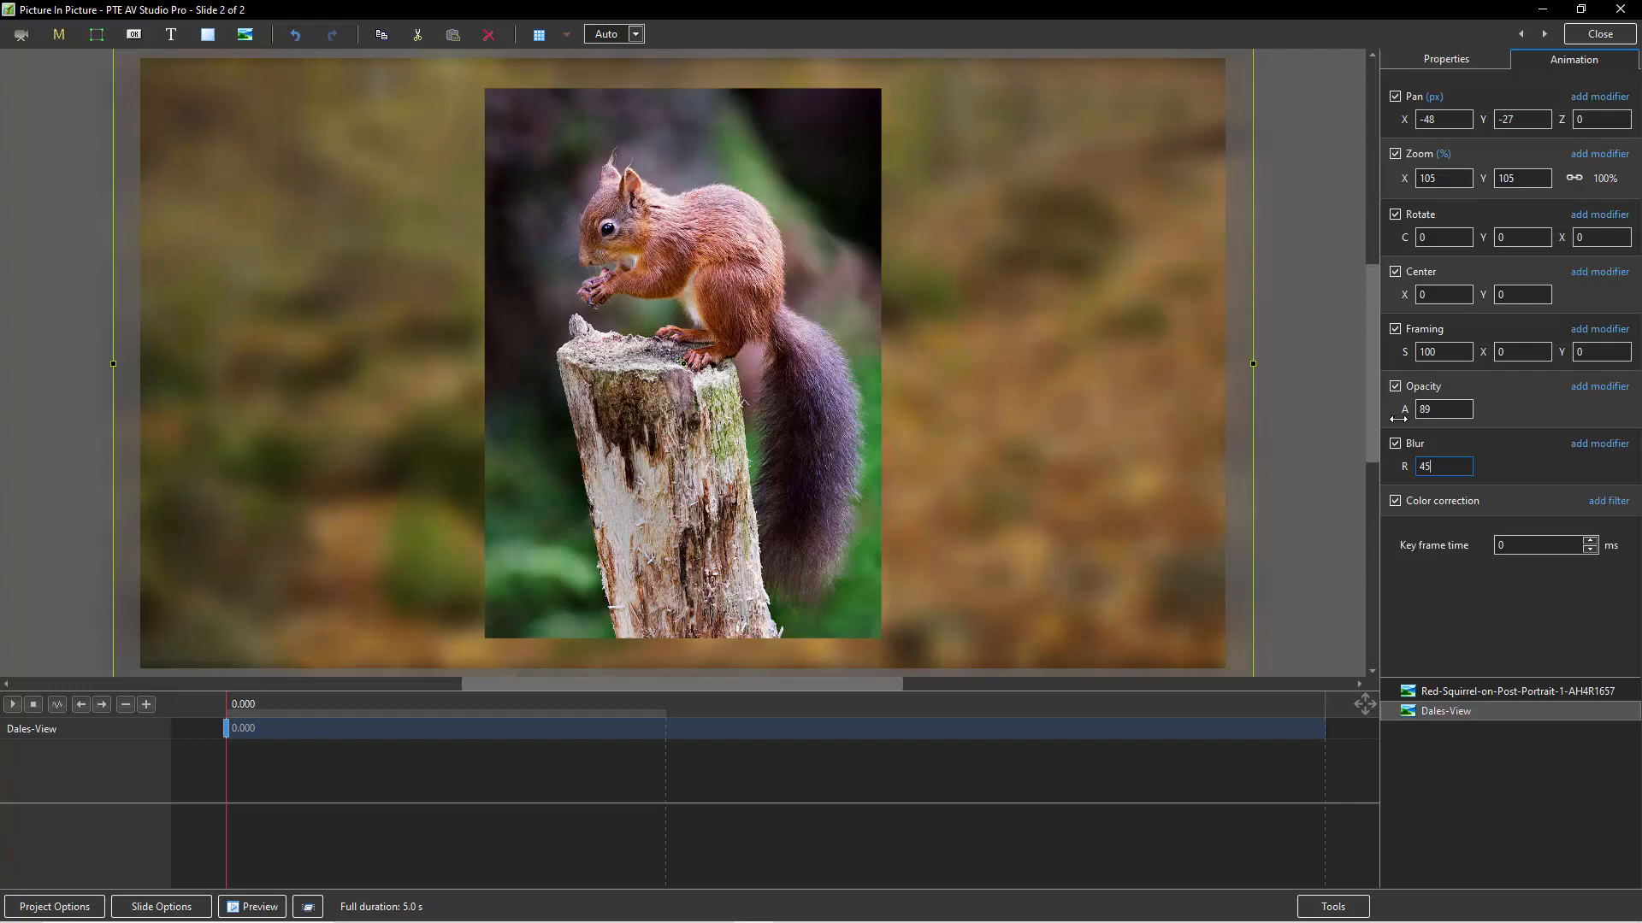
{"action": "left_click_drag", "start_coordinate": [1398, 418], "coordinate": [1399, 416]}
Enable a shadow on the red squirrel picture and set the shadow's opacity to 100.
{"action": "left_click", "coordinate": [779, 434]}
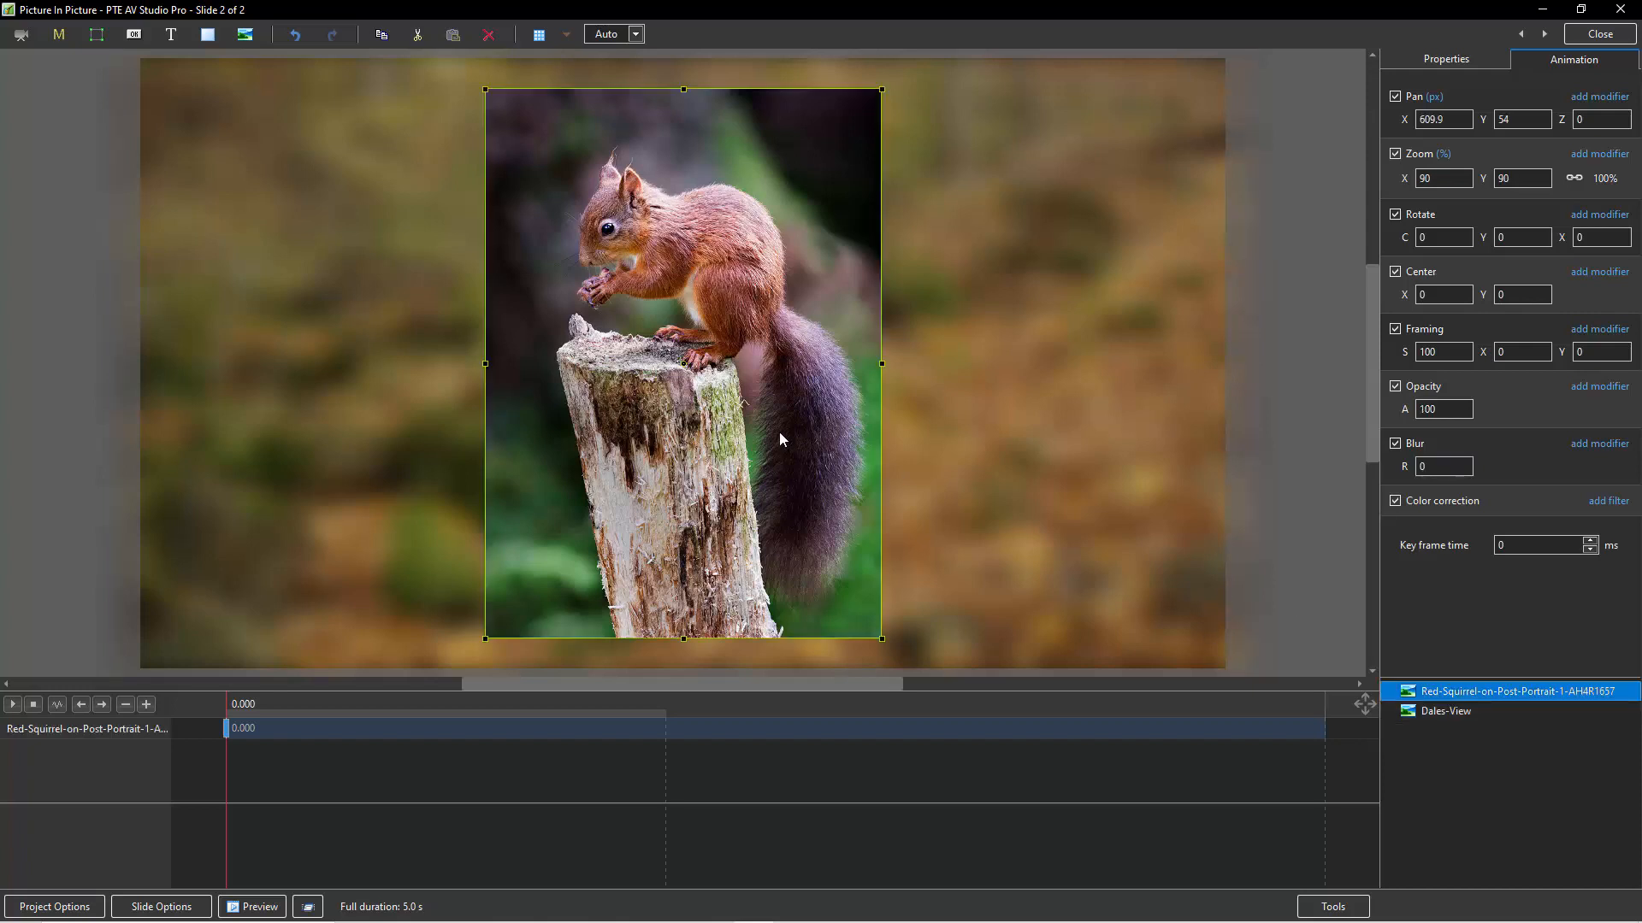
{"action": "left_click", "coordinate": [1401, 60]}
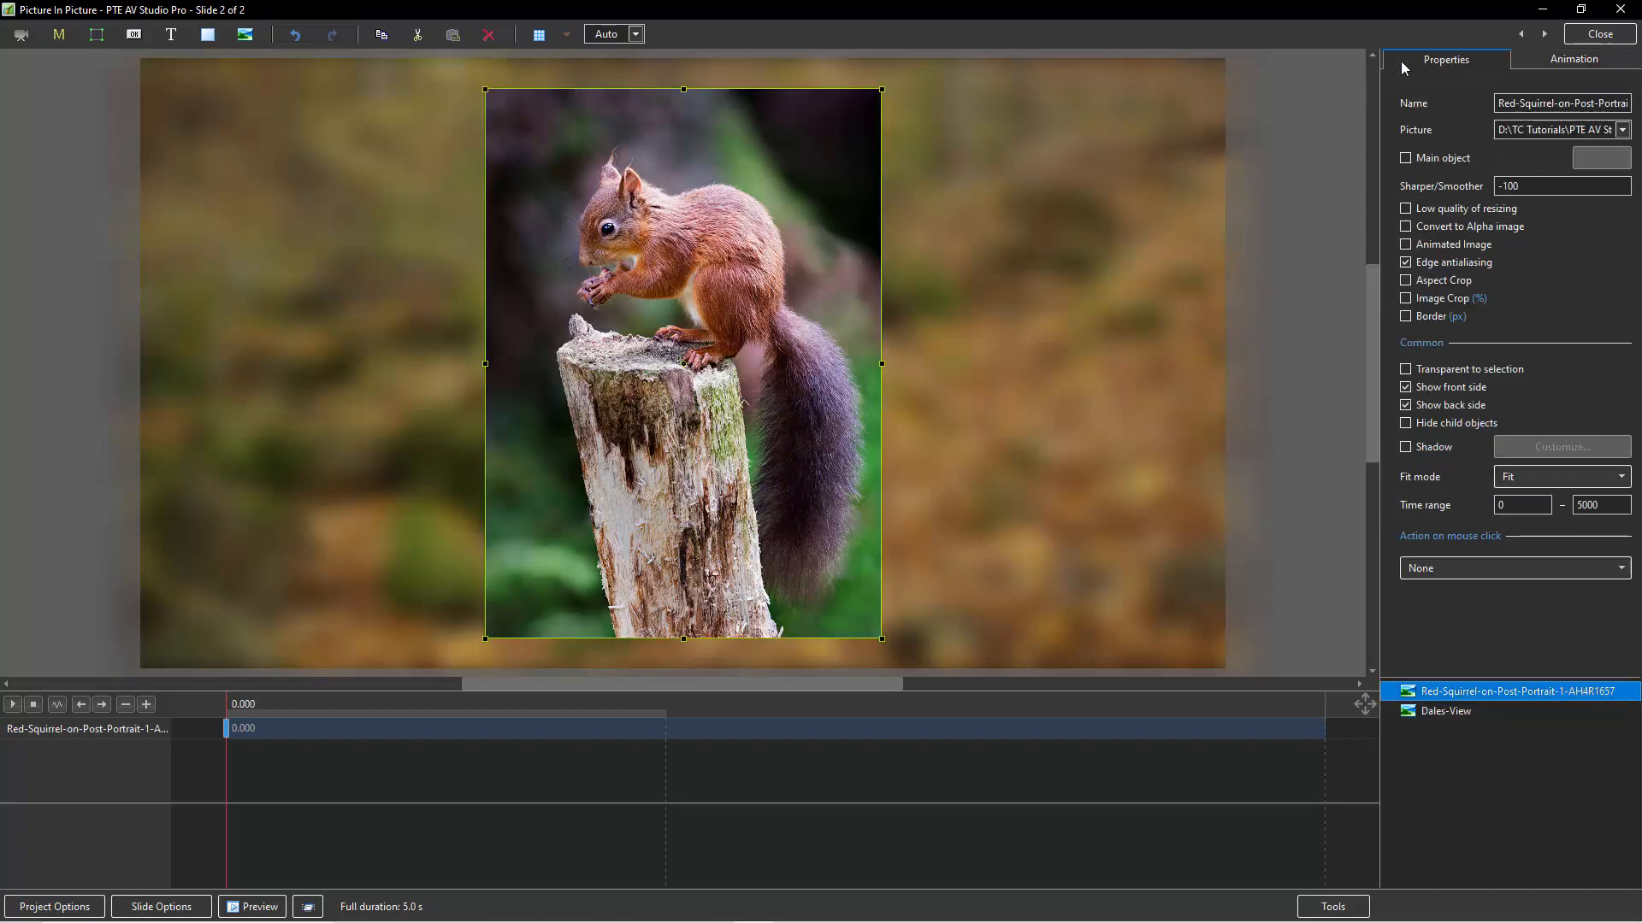
{"action": "left_click", "coordinate": [1405, 447]}
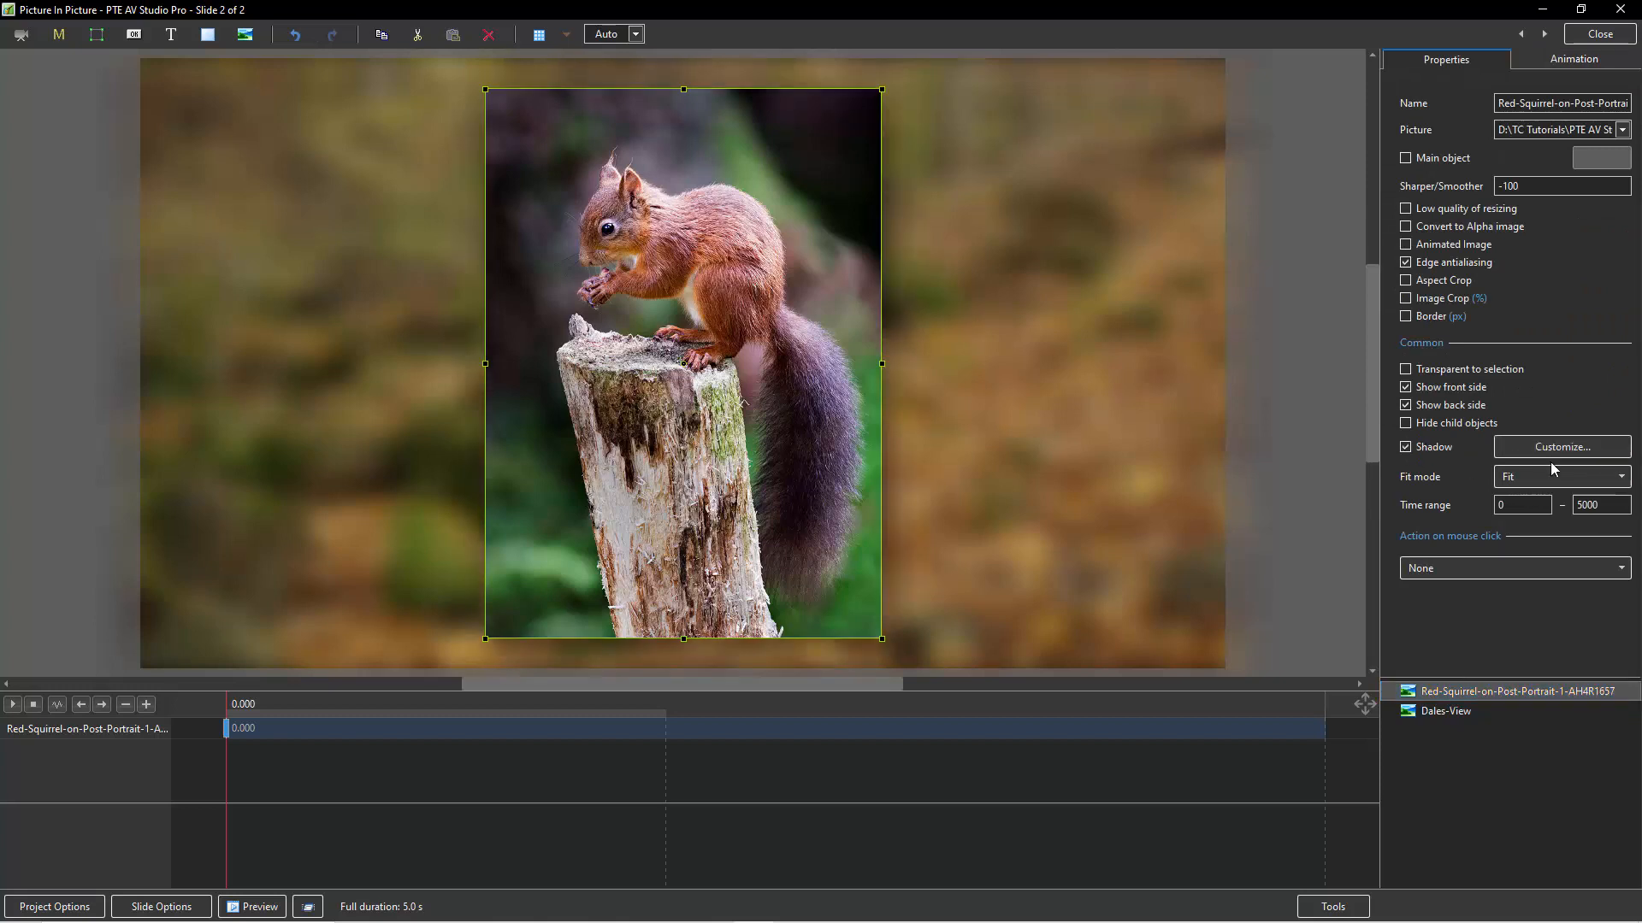
{"action": "left_click", "coordinate": [1554, 445]}
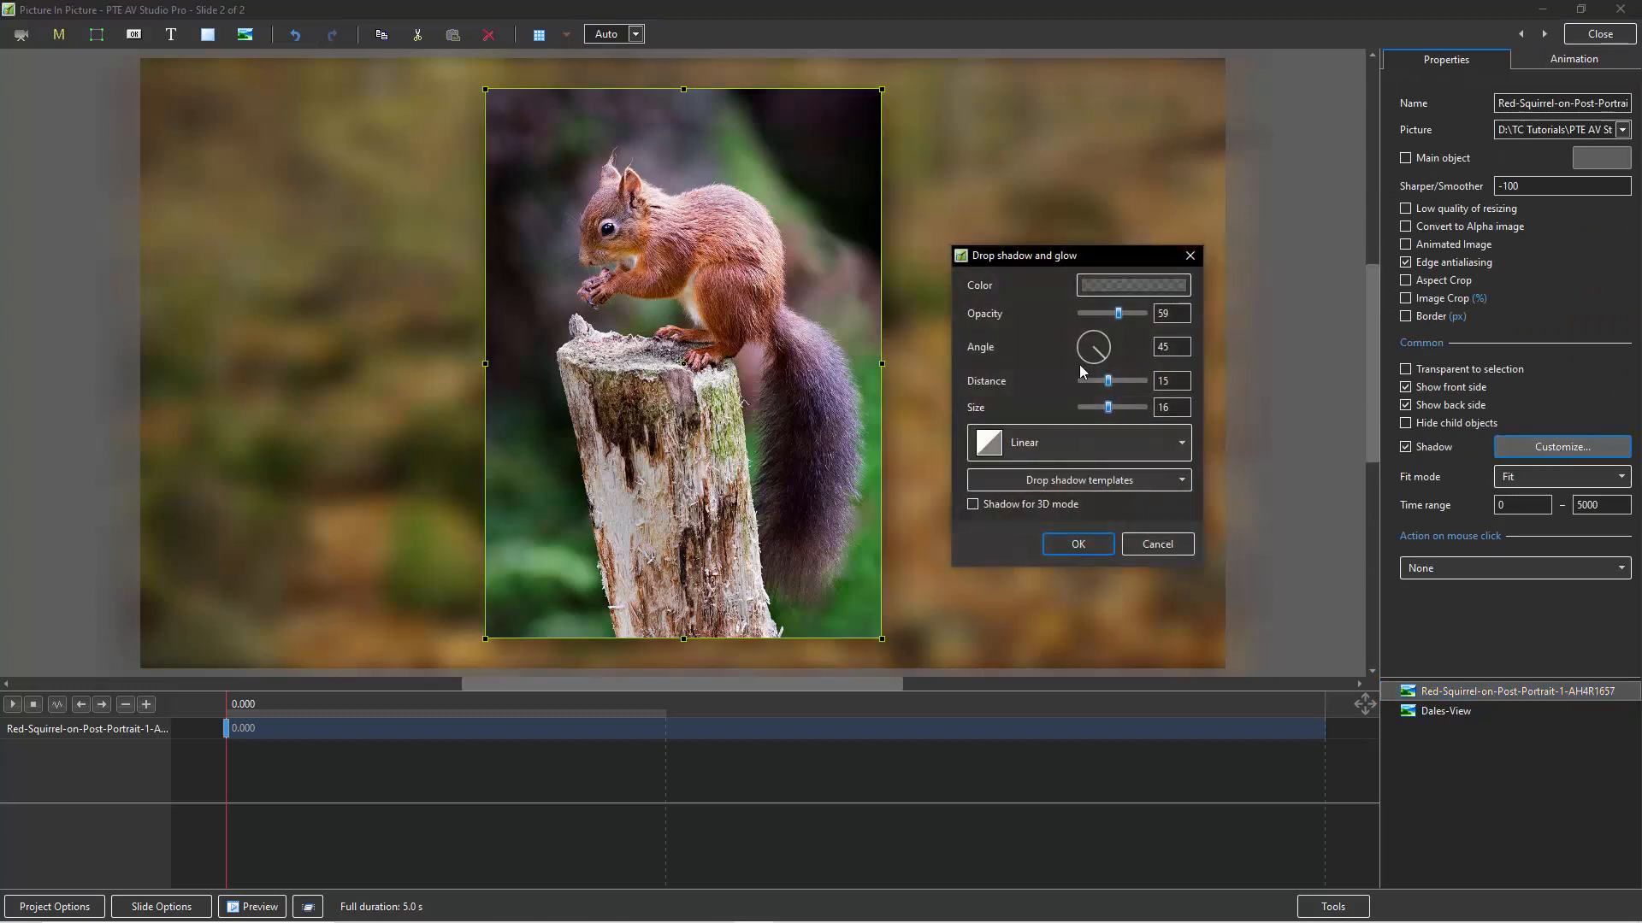
{"action": "left_click_drag", "start_coordinate": [1118, 314], "coordinate": [1157, 323]}
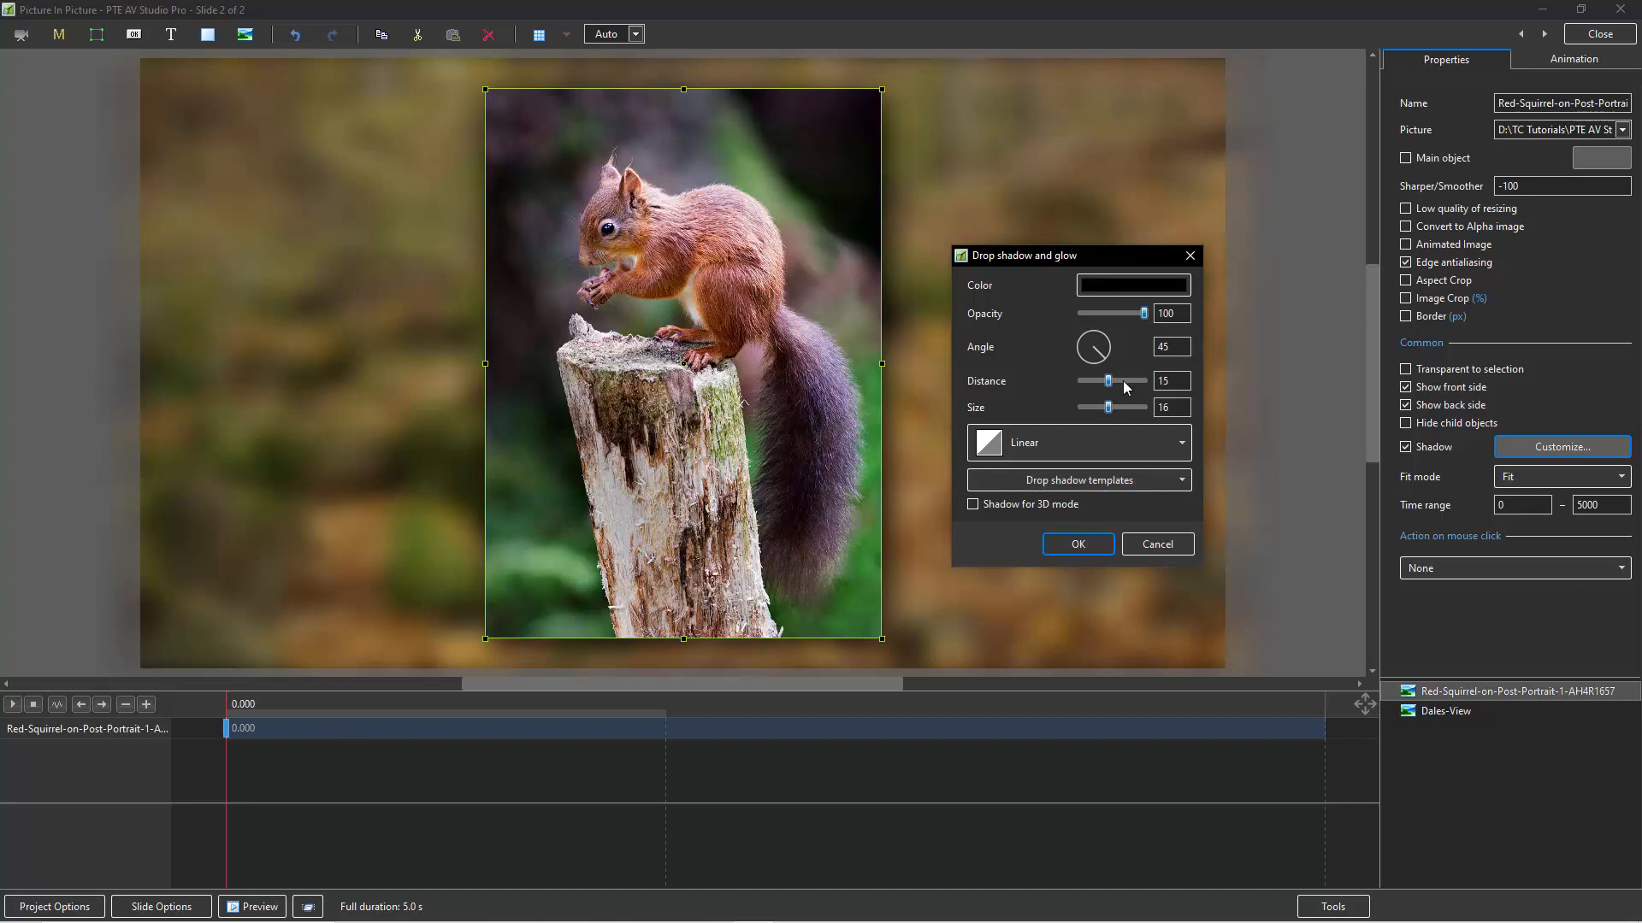
Set the squirrel picture's shadow distance to 17 and its size to 16, and accept the shadow settings.
{"action": "left_click_drag", "start_coordinate": [1106, 379], "coordinate": [1104, 405]}
{"action": "double_click", "coordinate": [1168, 381]}
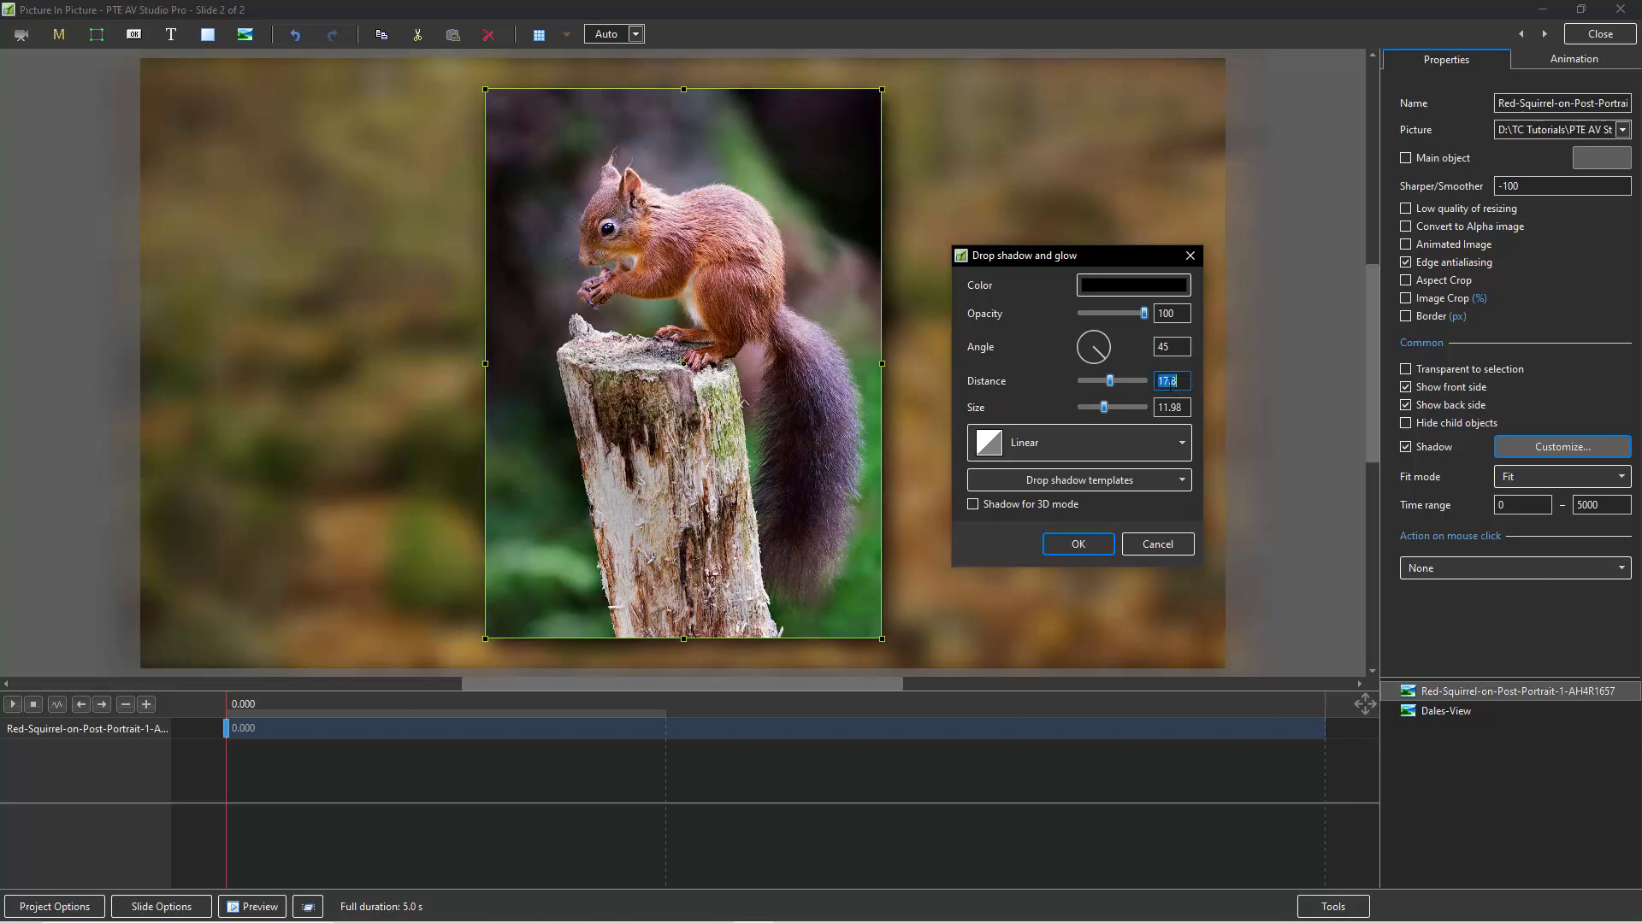
{"action": "type", "text": "17"}
{"action": "key", "text": "Tab"}
{"action": "type", "text": "16"}
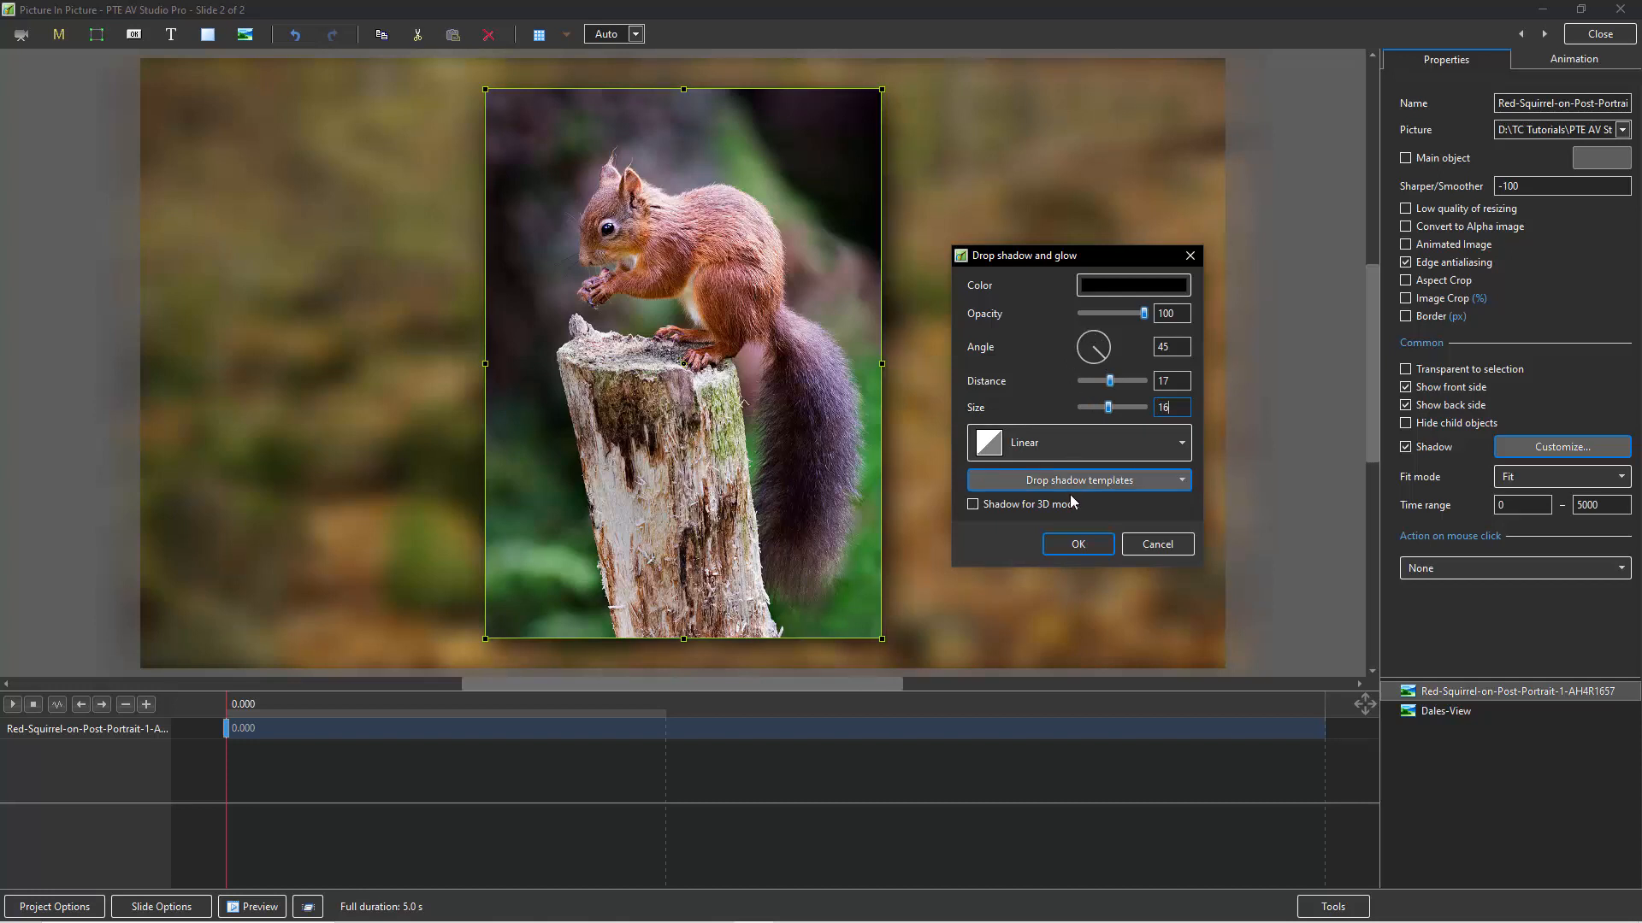
{"action": "left_click", "coordinate": [1074, 545]}
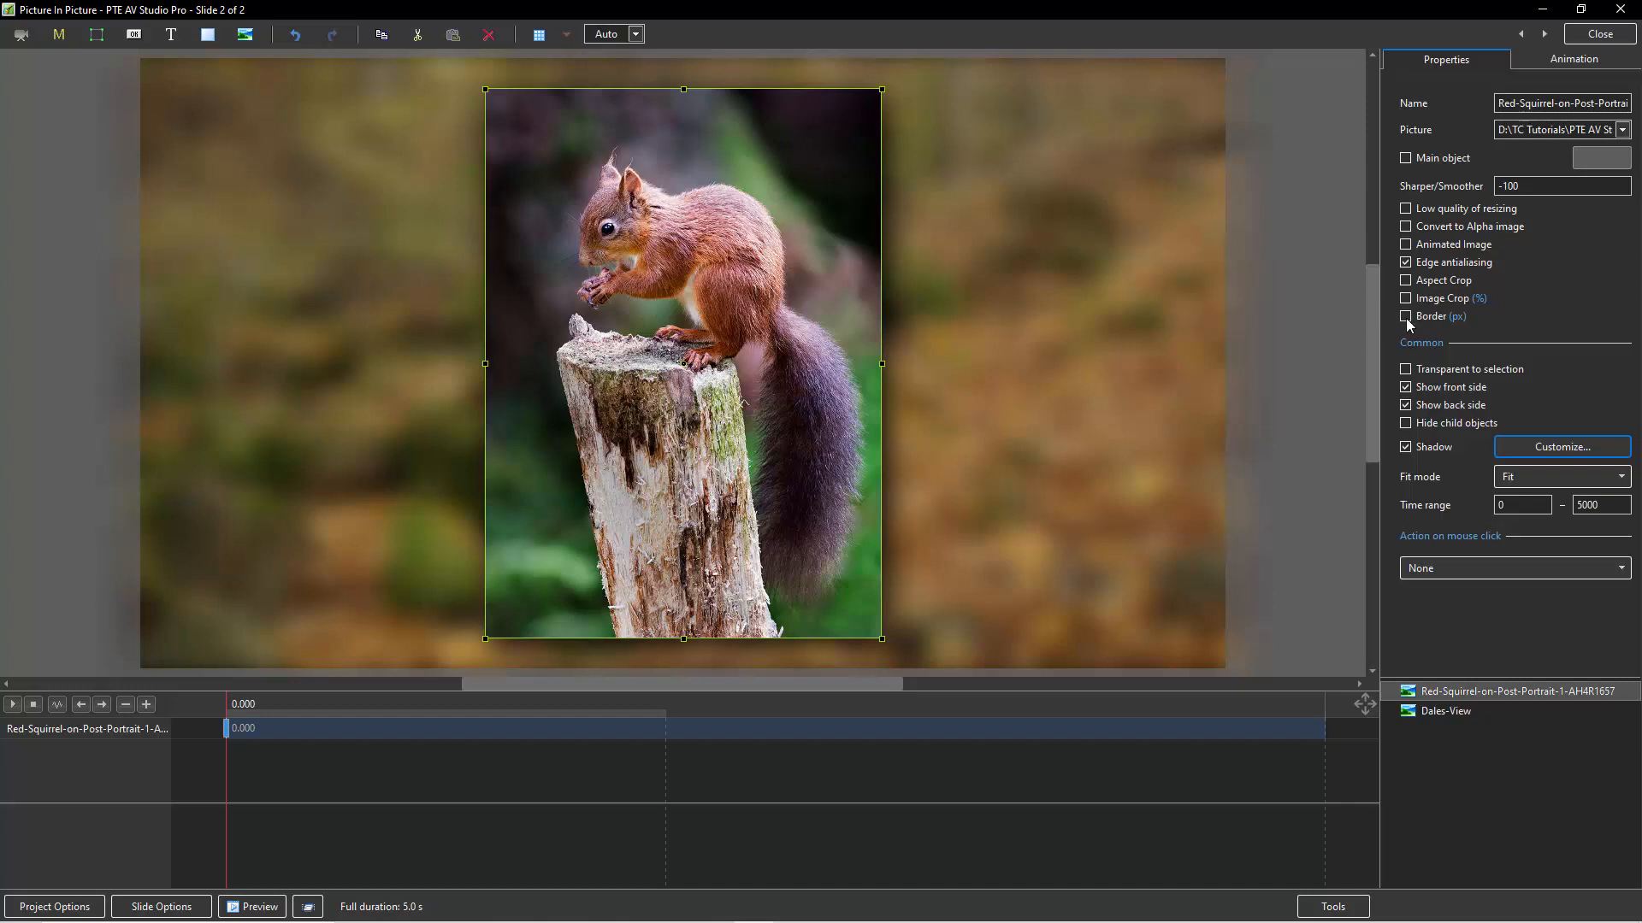
Add a border to the squirrel picture and set its width to 3 px.
{"action": "left_click", "coordinate": [1457, 317]}
{"action": "left_click", "coordinate": [1457, 318]}
{"action": "left_click", "coordinate": [1405, 317]}
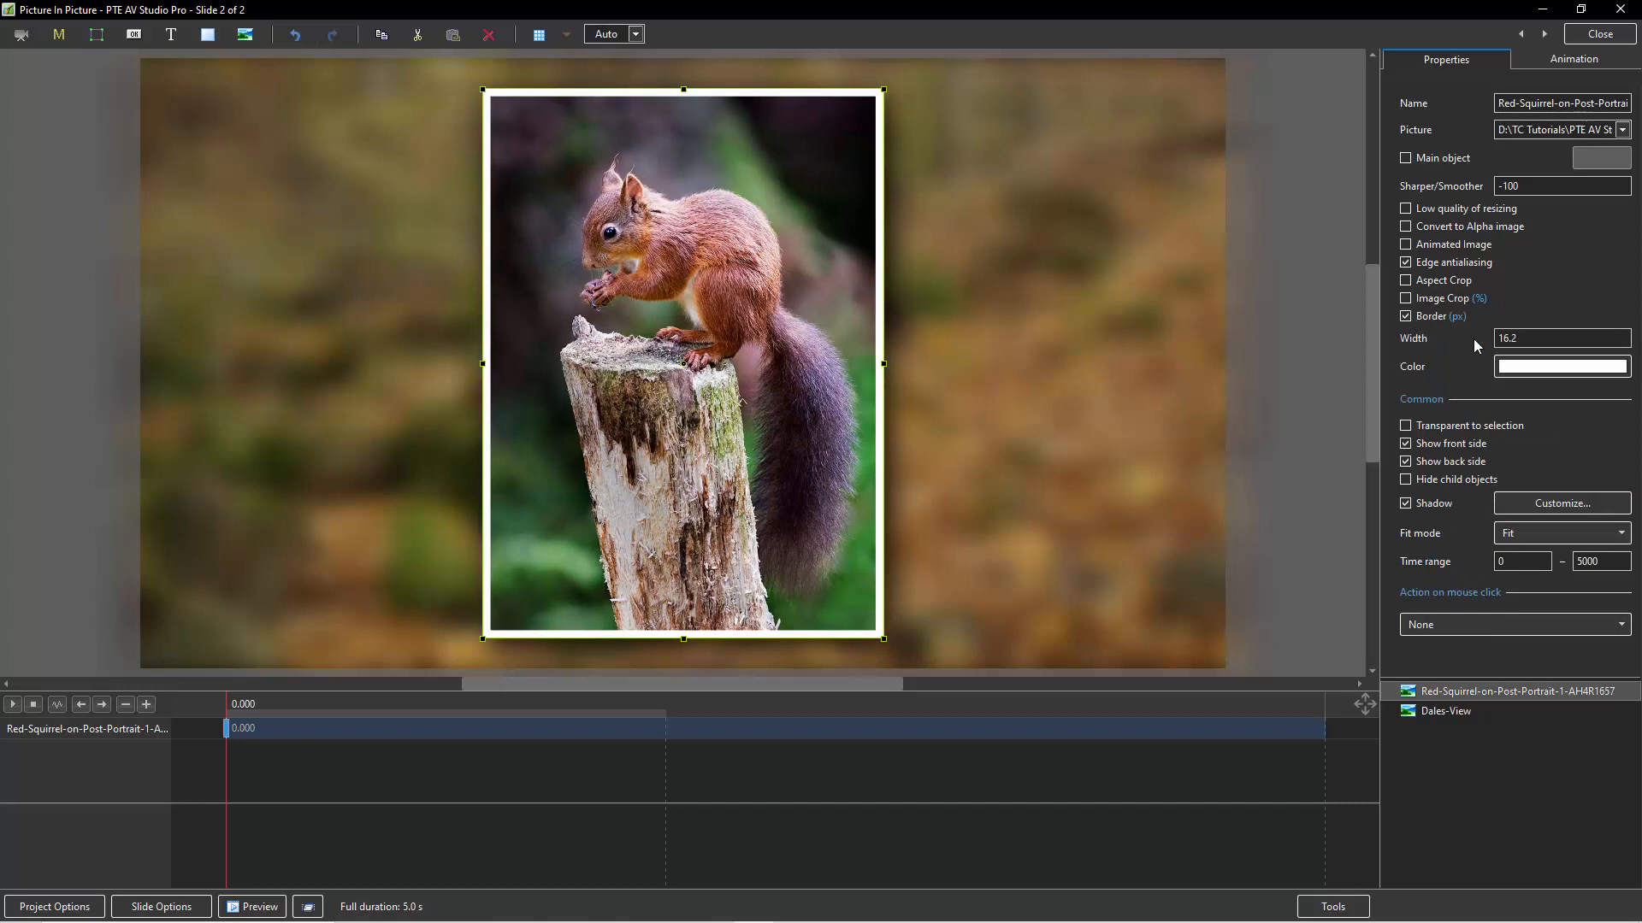
{"action": "key", "text": "Tab"}
{"action": "type", "text": "5"}
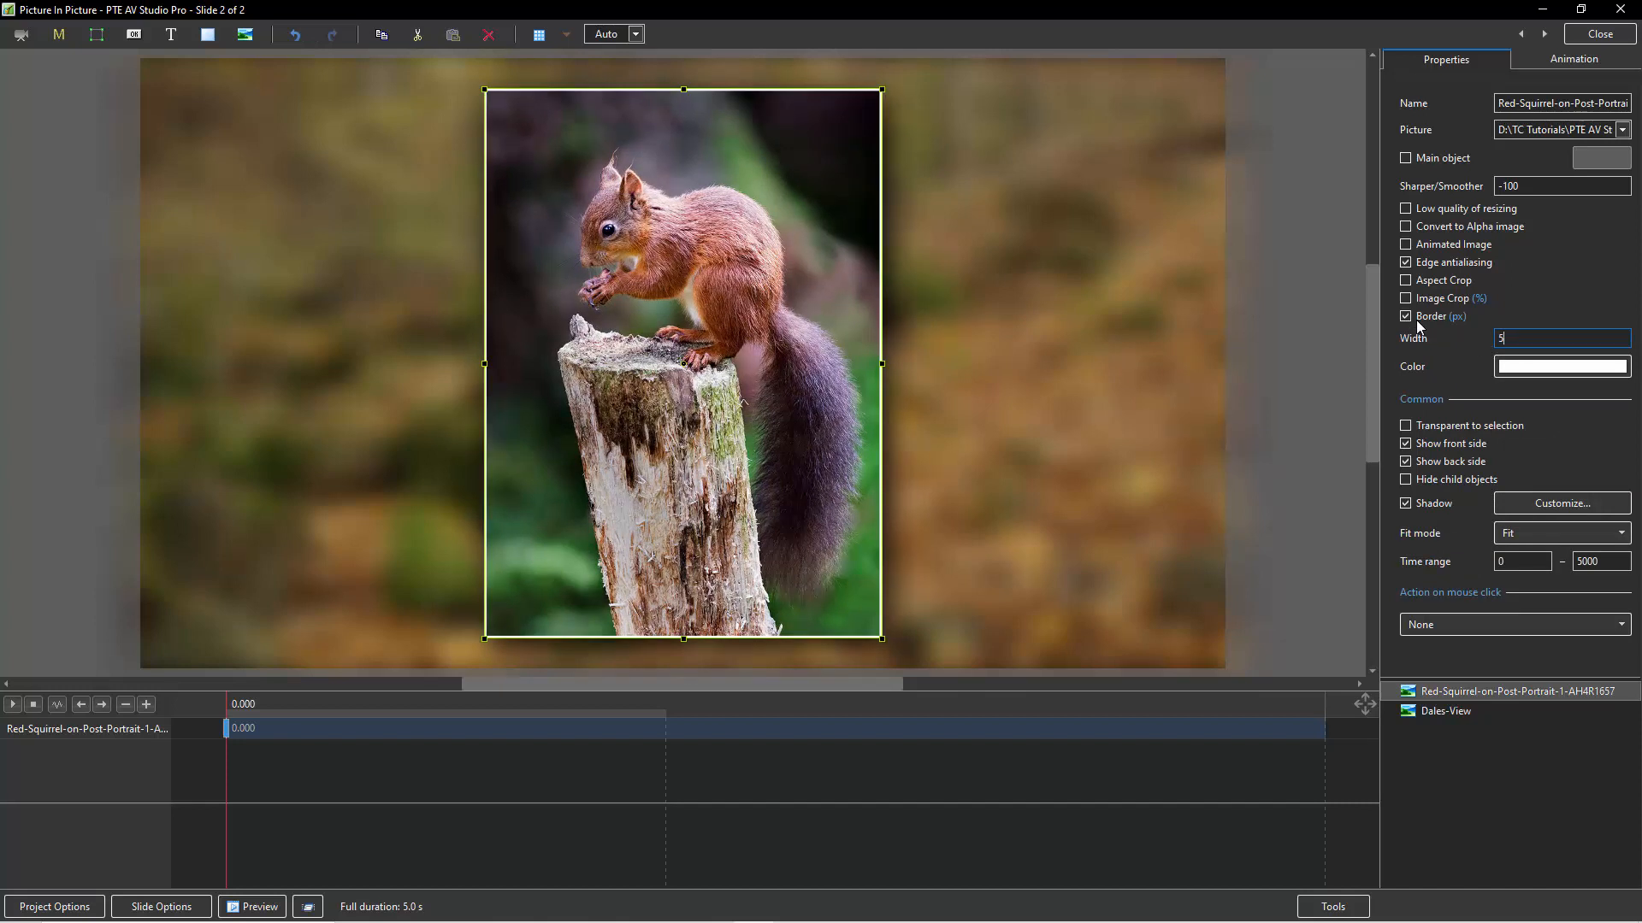
{"action": "key", "text": "BackSpace"}
{"action": "type", "text": "3"}
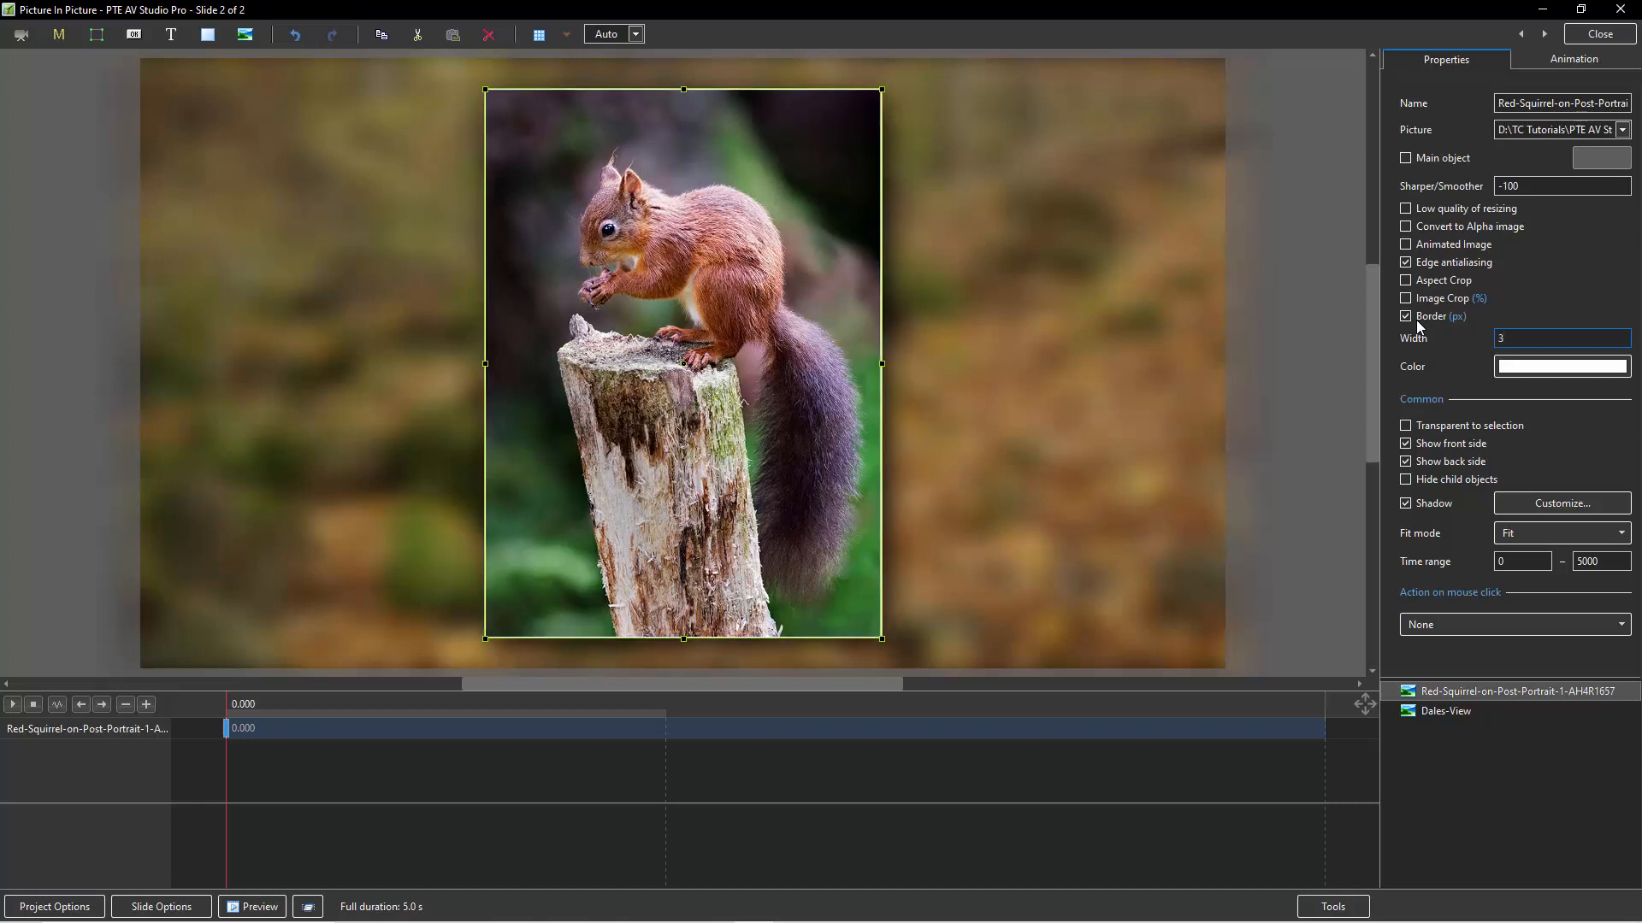
Change the squirrel picture's border color to dark grey (5A5959) and deselect the picture.
{"action": "left_click", "coordinate": [1561, 372]}
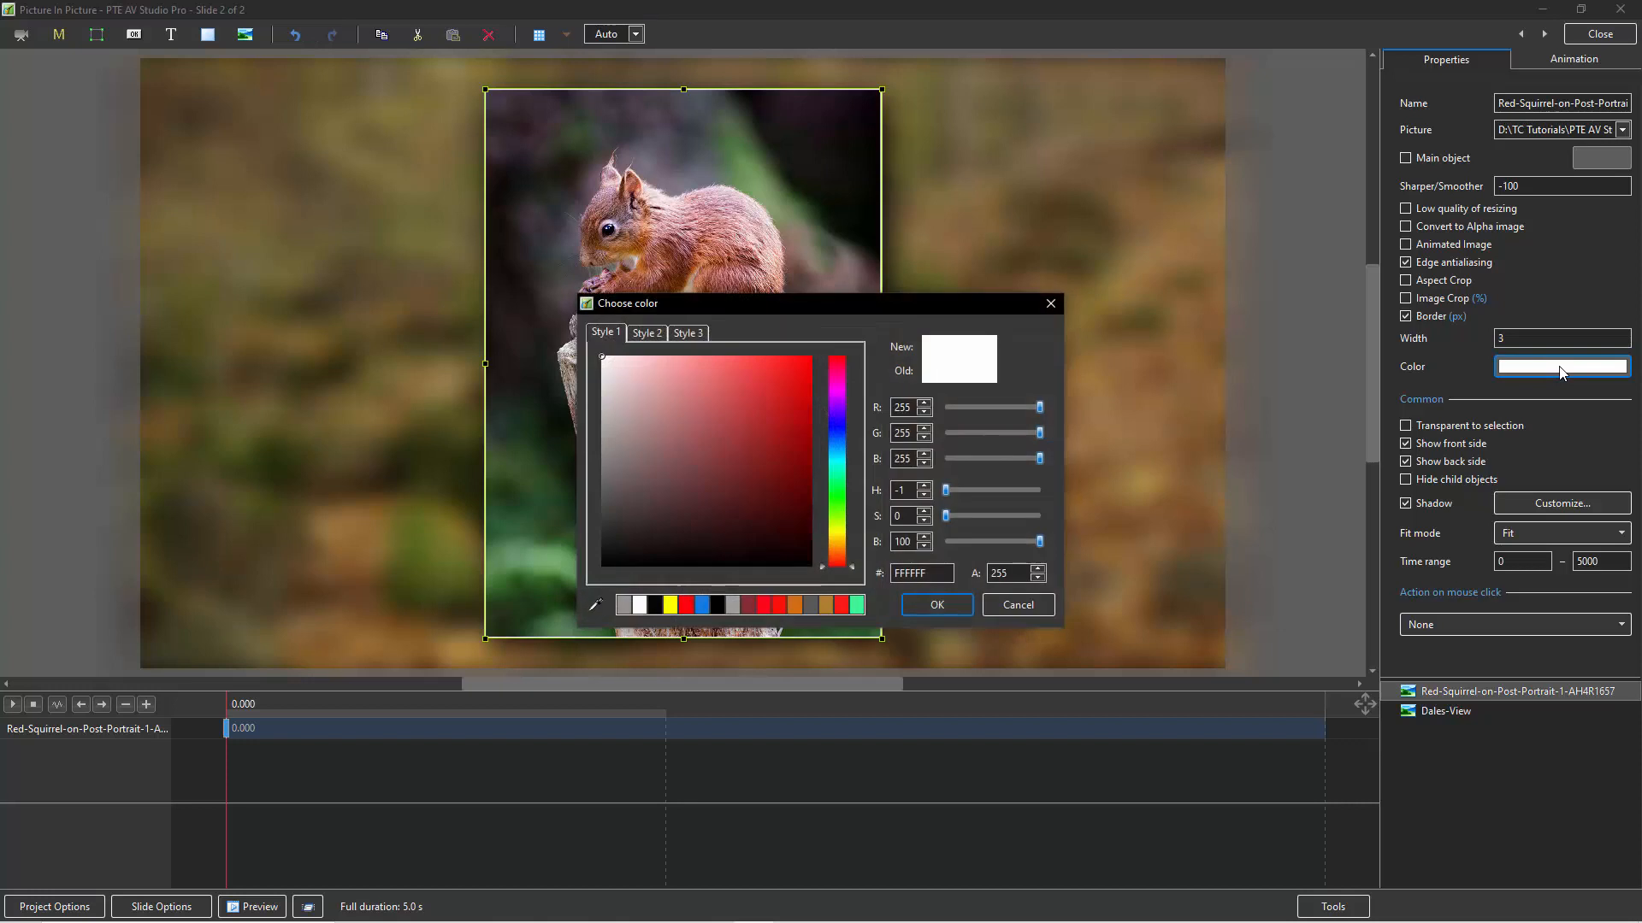
{"action": "left_click", "coordinate": [623, 605]}
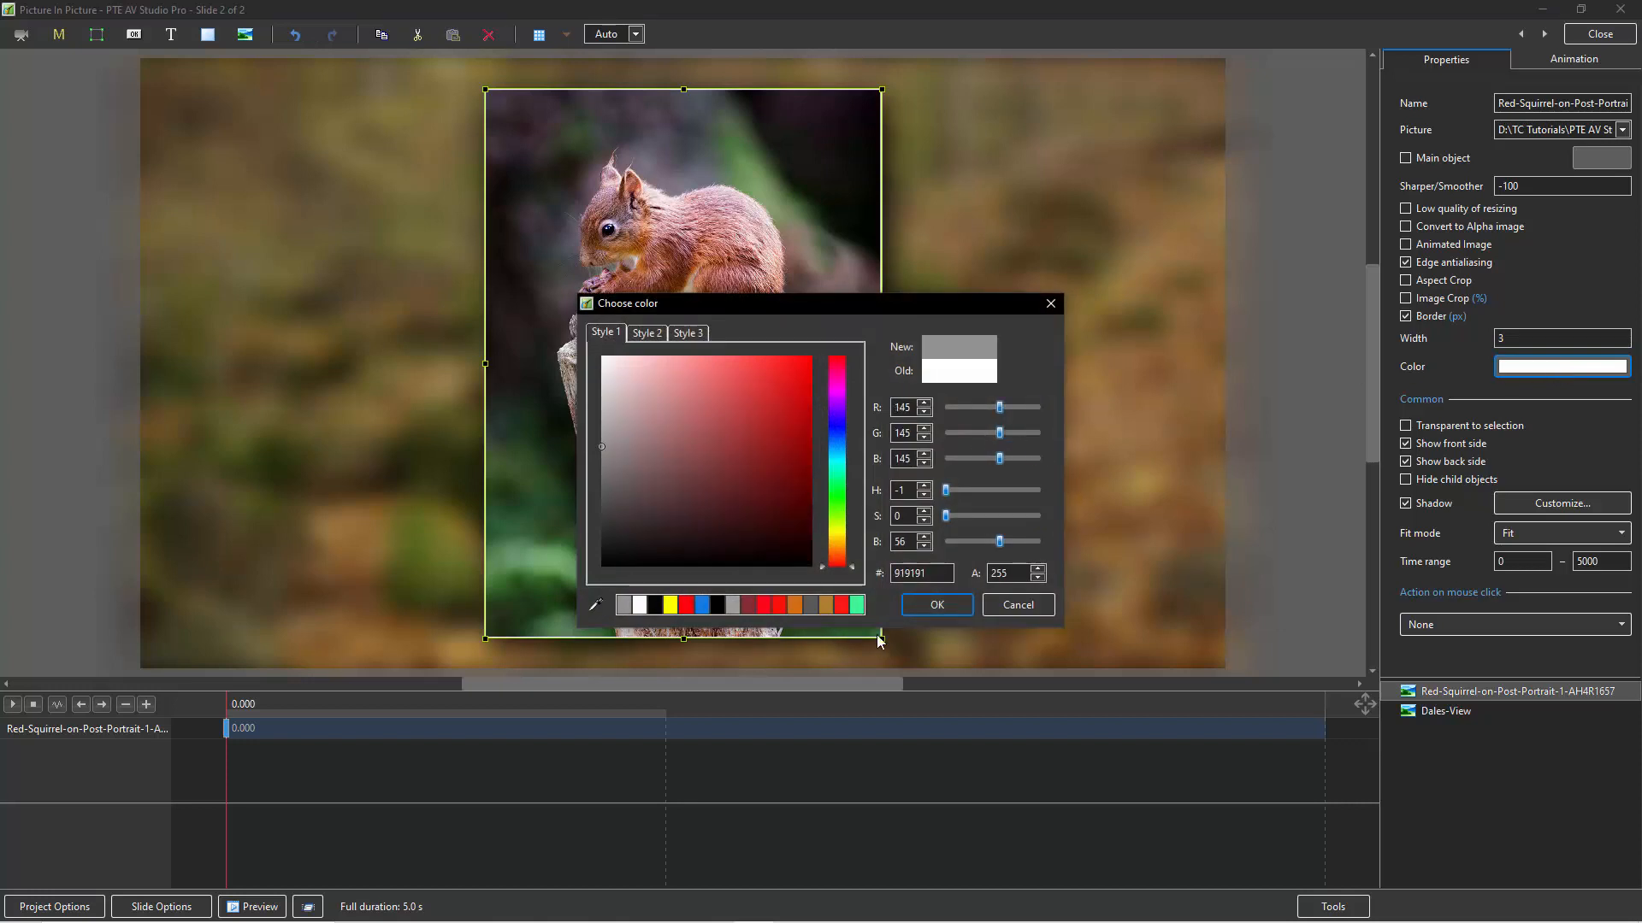
{"action": "left_click", "coordinate": [807, 604]}
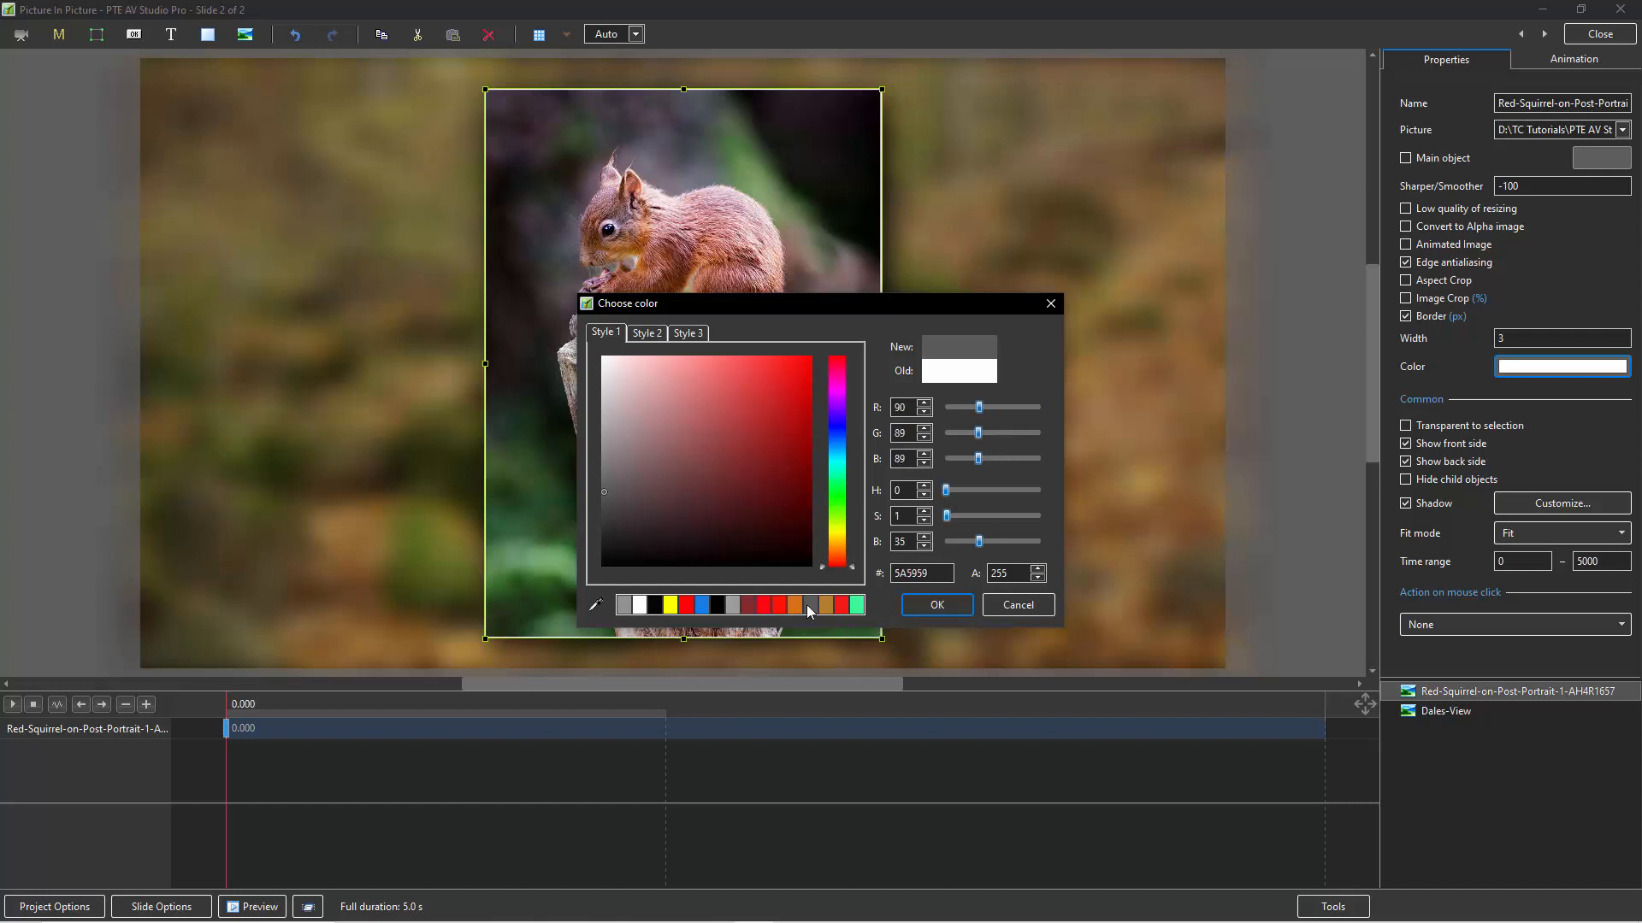
{"action": "left_click", "coordinate": [937, 606]}
{"action": "left_click", "coordinate": [1294, 542]}
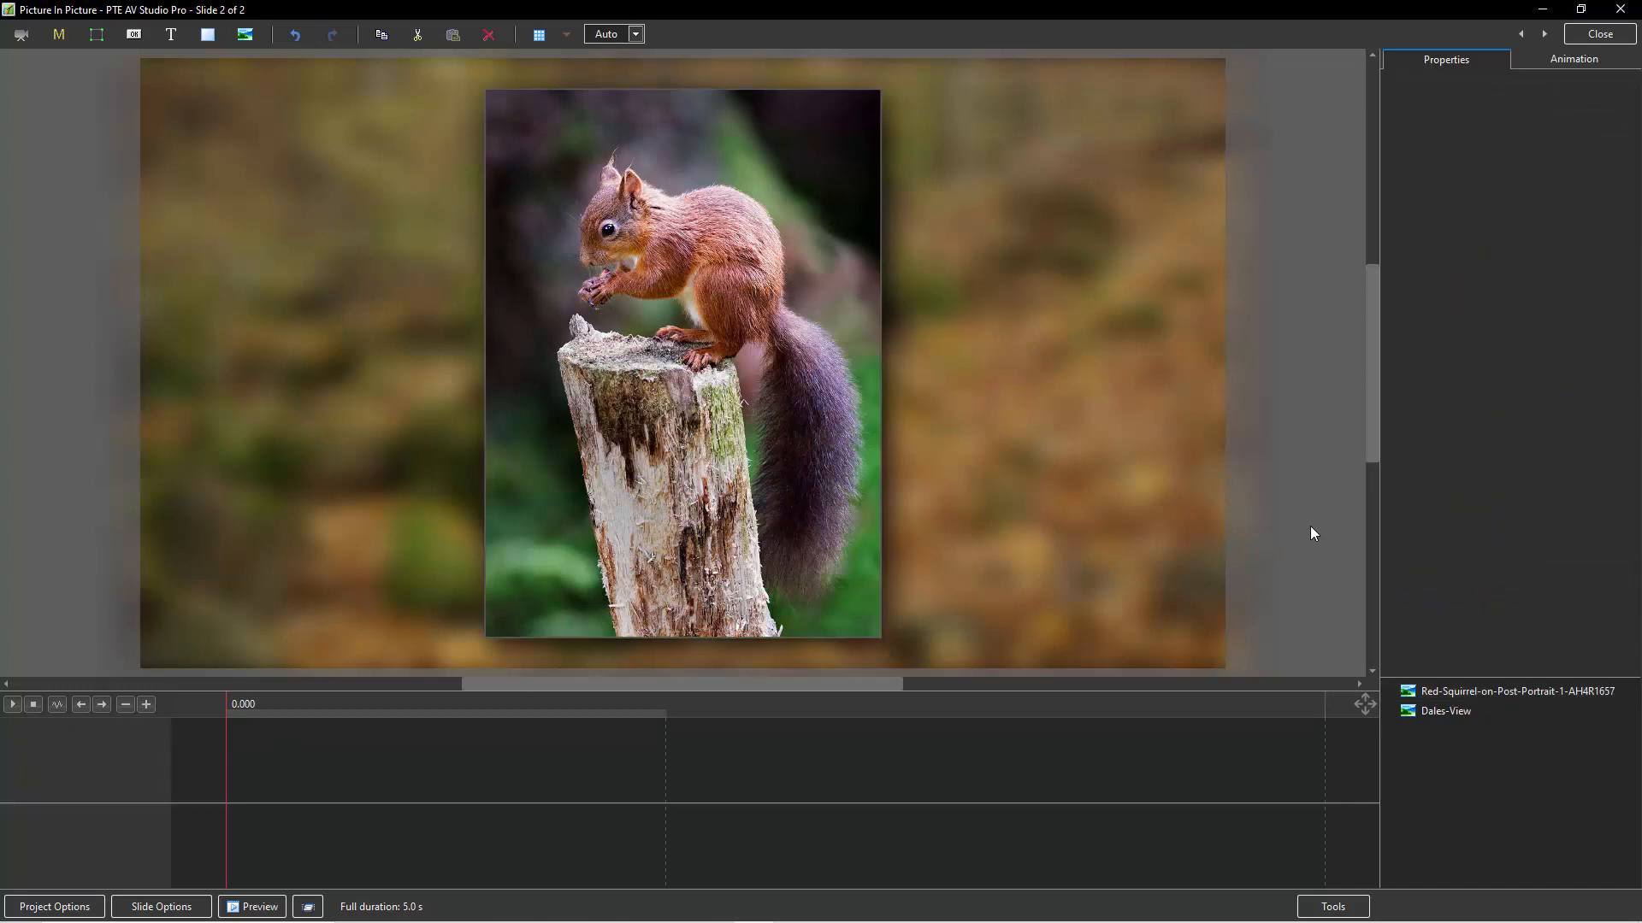
Change the squirrel picture's border color to the lighter grey (919191) and close the Objects and Animation editor.
{"action": "left_click", "coordinate": [808, 469]}
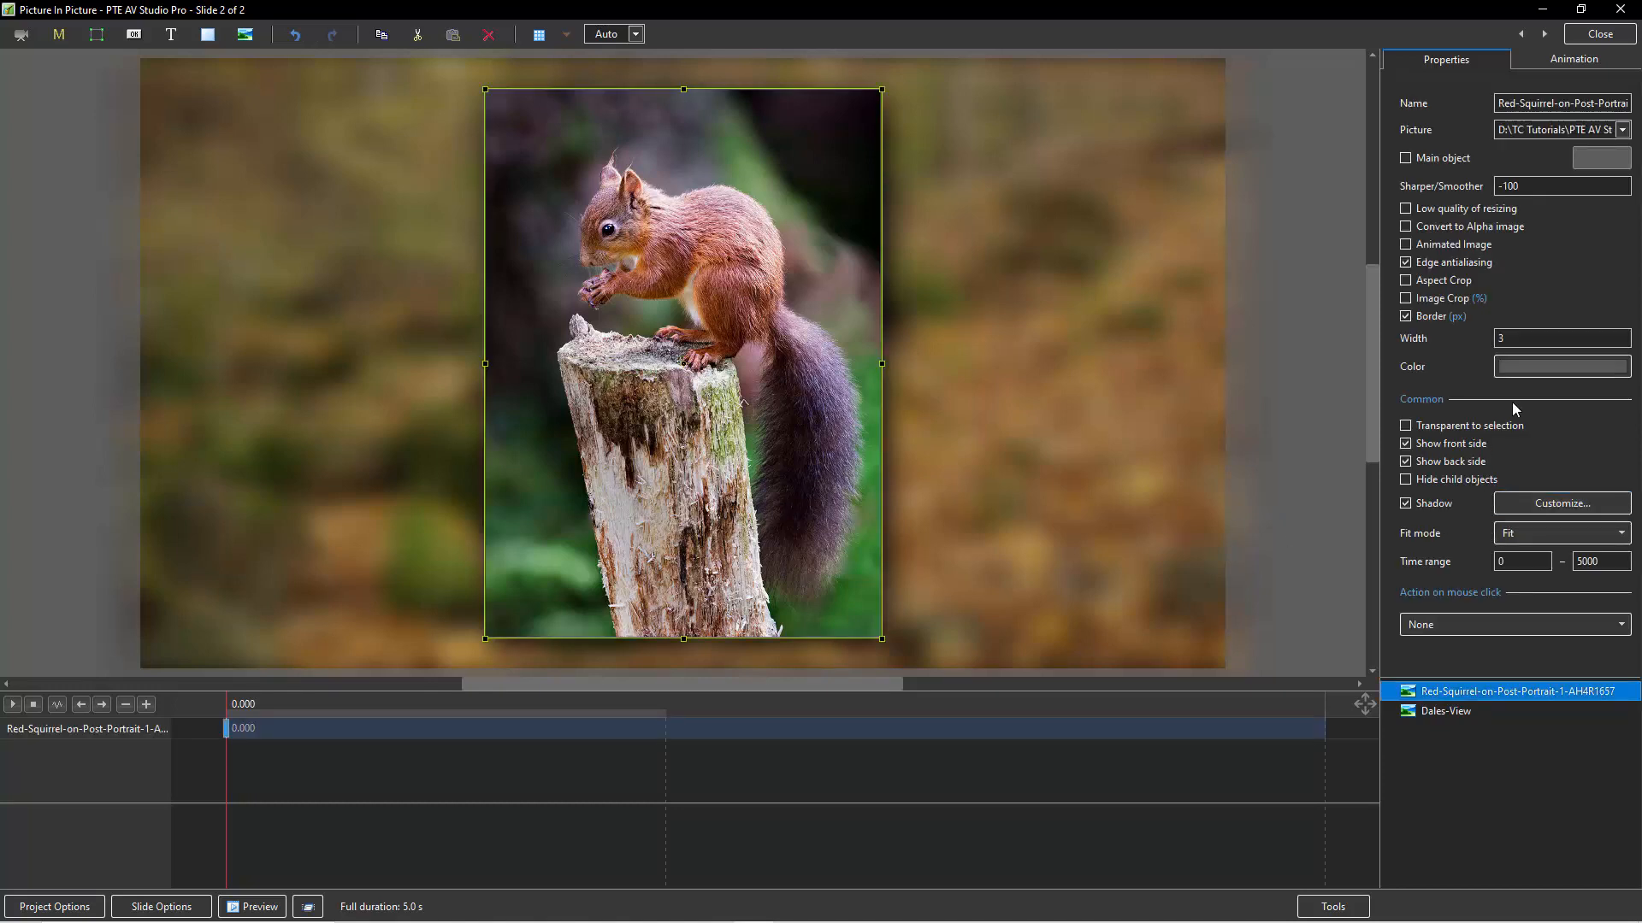
{"action": "left_click", "coordinate": [1527, 371]}
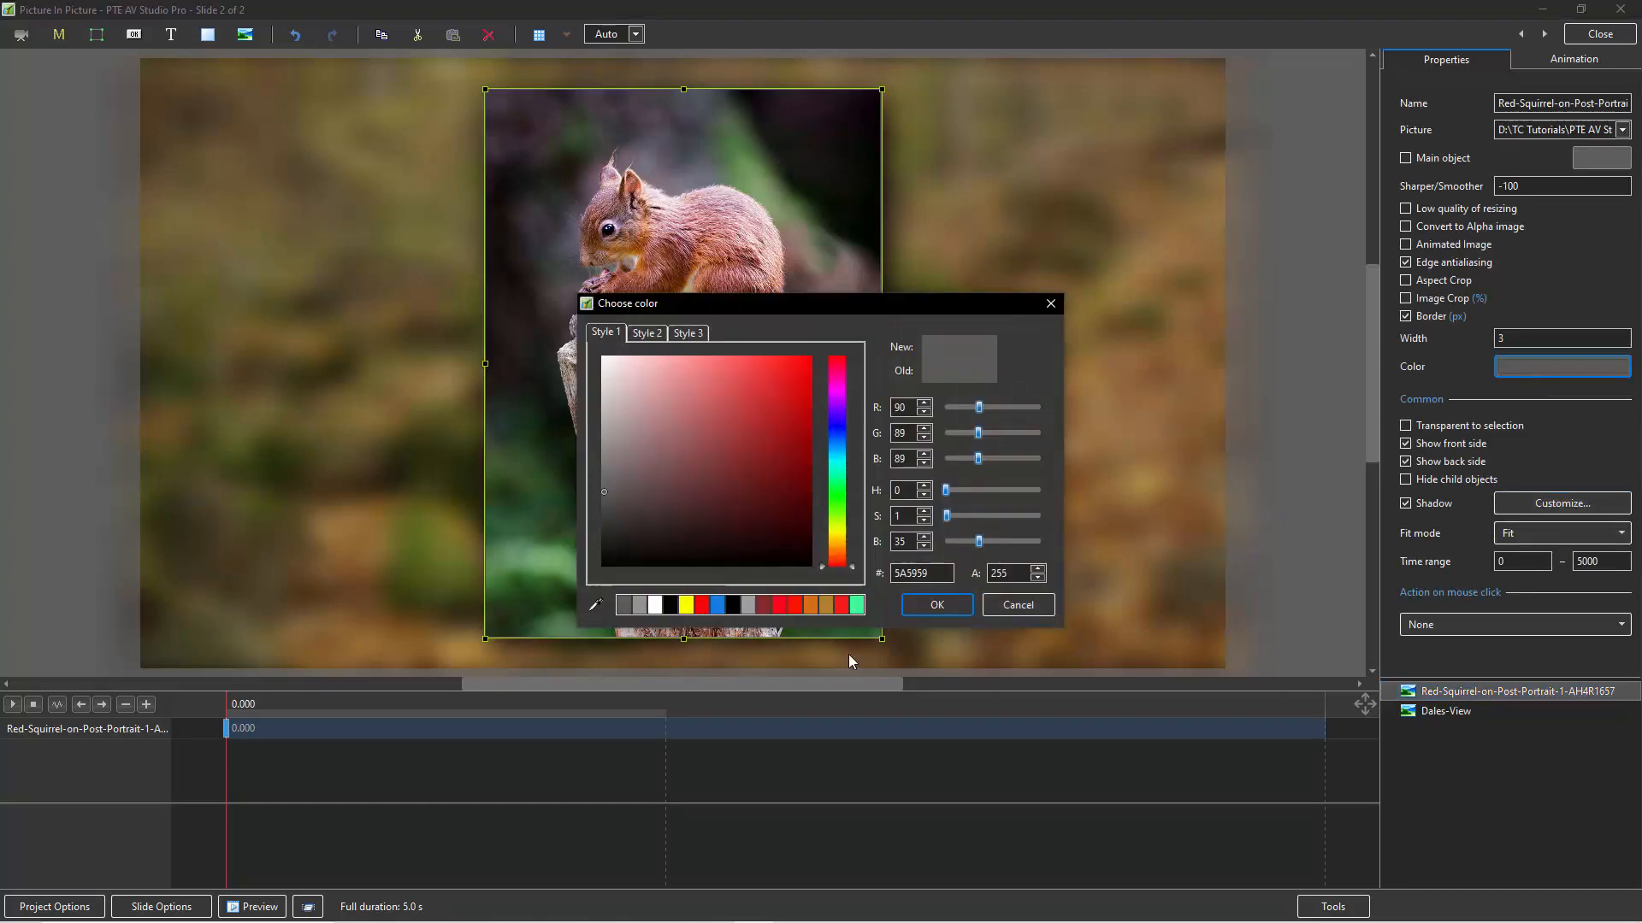
{"action": "left_click", "coordinate": [640, 607]}
{"action": "left_click", "coordinate": [937, 605]}
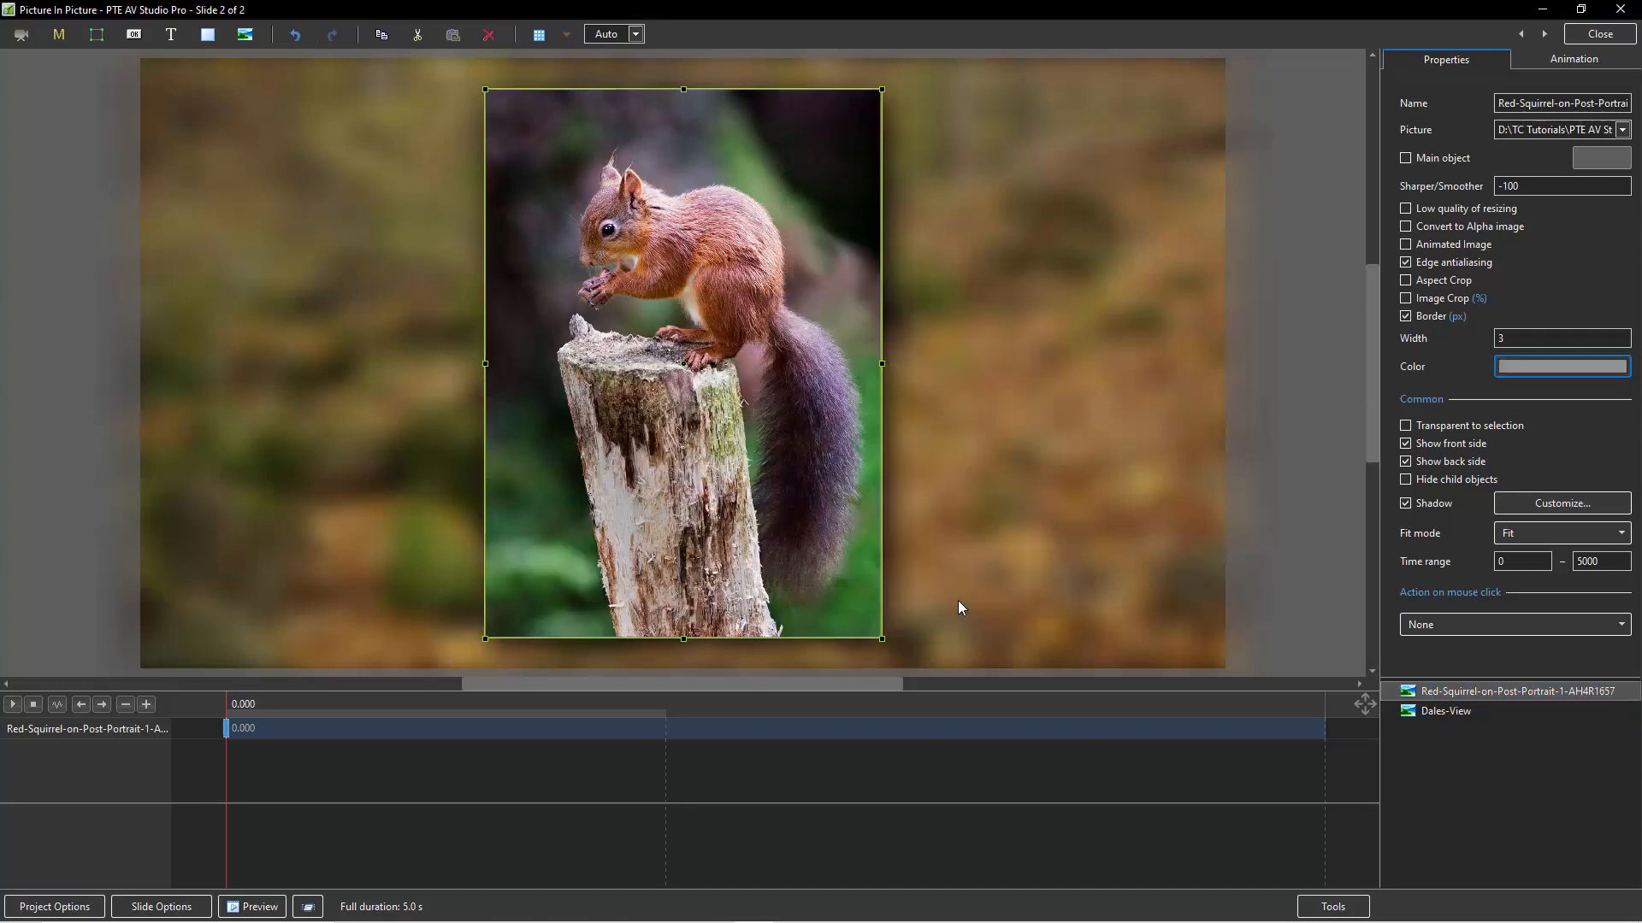
{"action": "left_click", "coordinate": [1301, 465]}
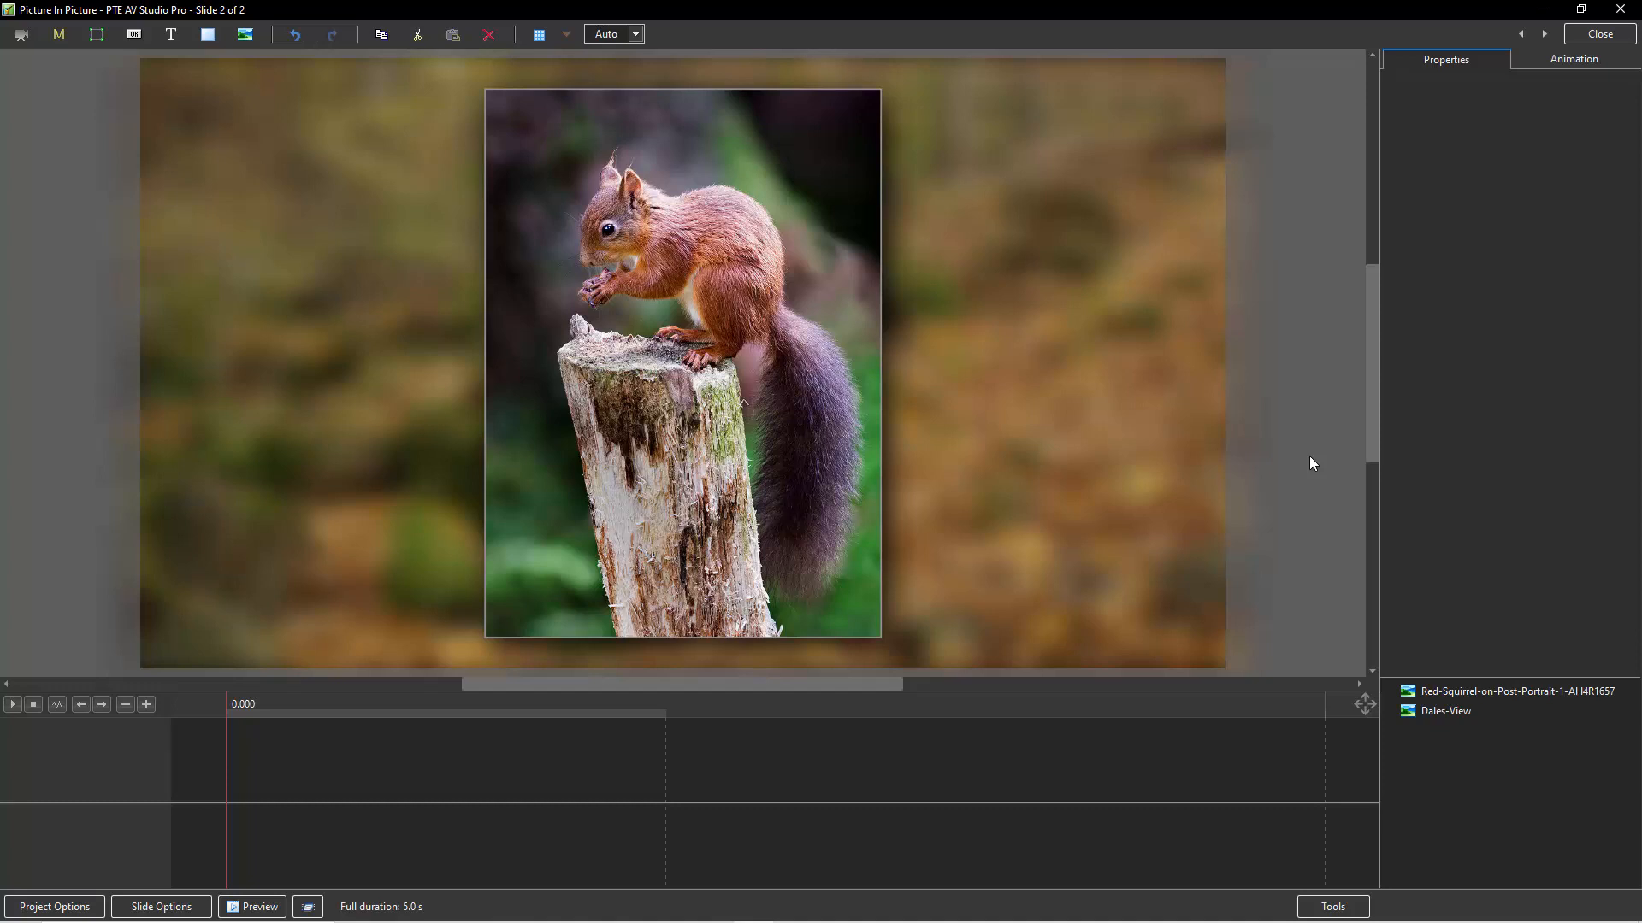
{"action": "left_click", "coordinate": [1600, 34]}
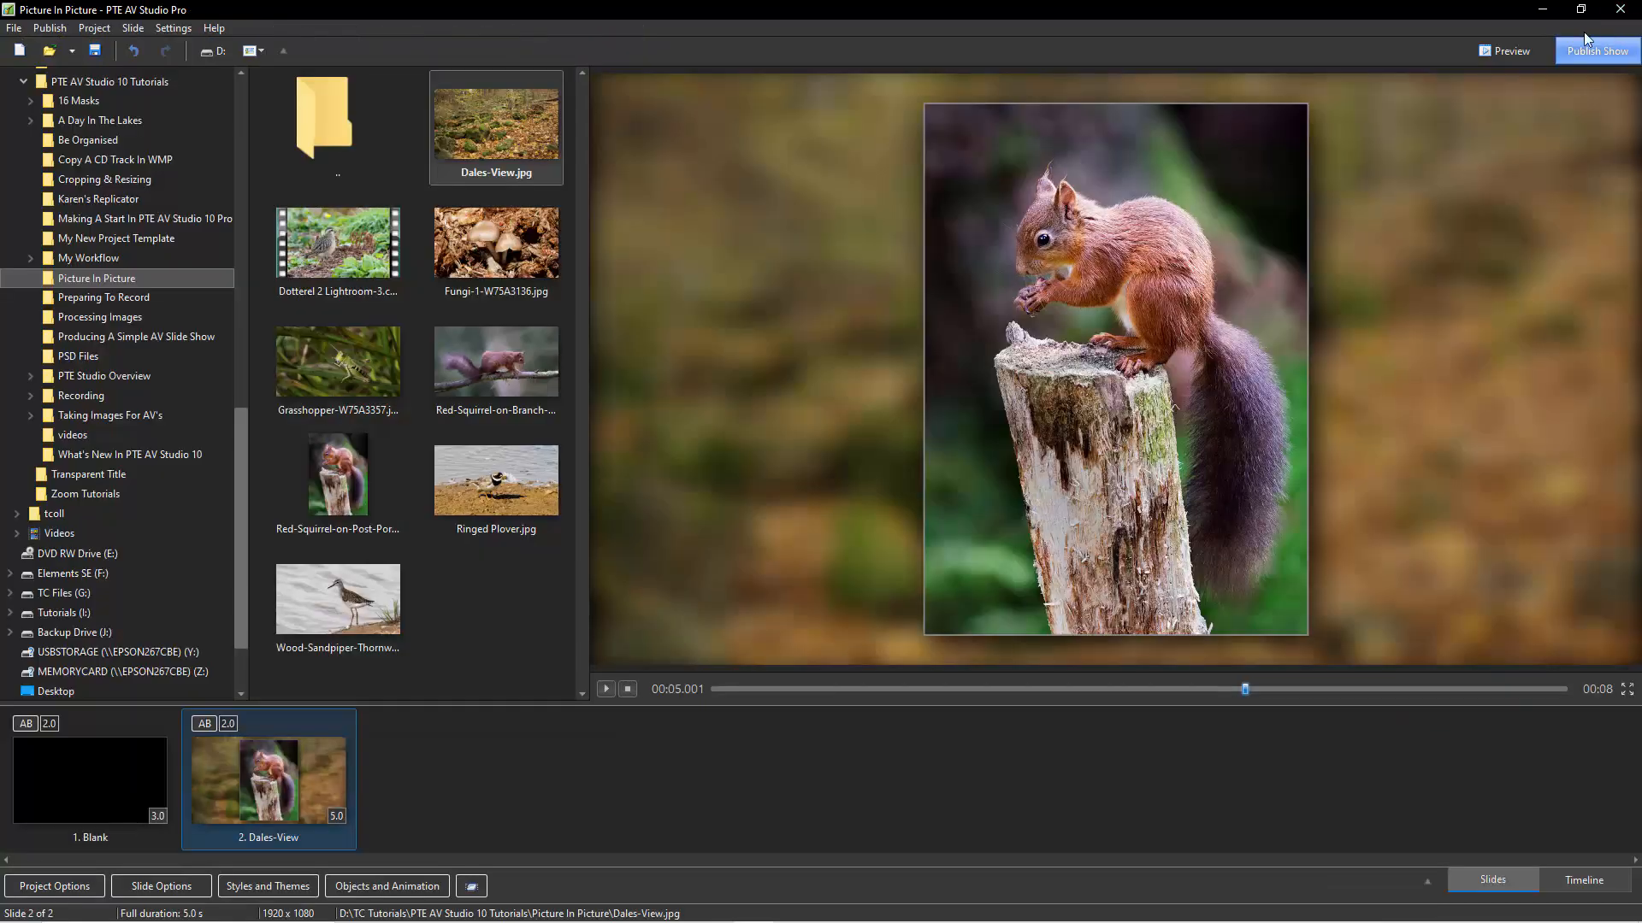